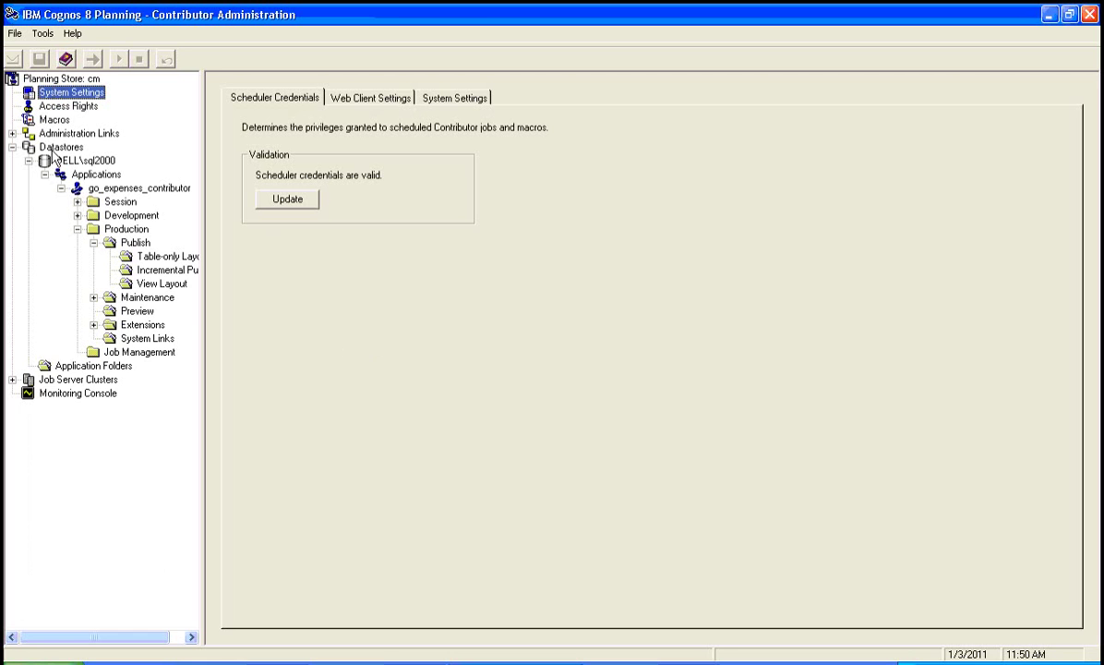
- Collapse the go_expenses_contributor, Applications and DELL\sql2000 nodes in the datastore tree
left_click(60, 188)
left_click(44, 174)
left_click(28, 159)
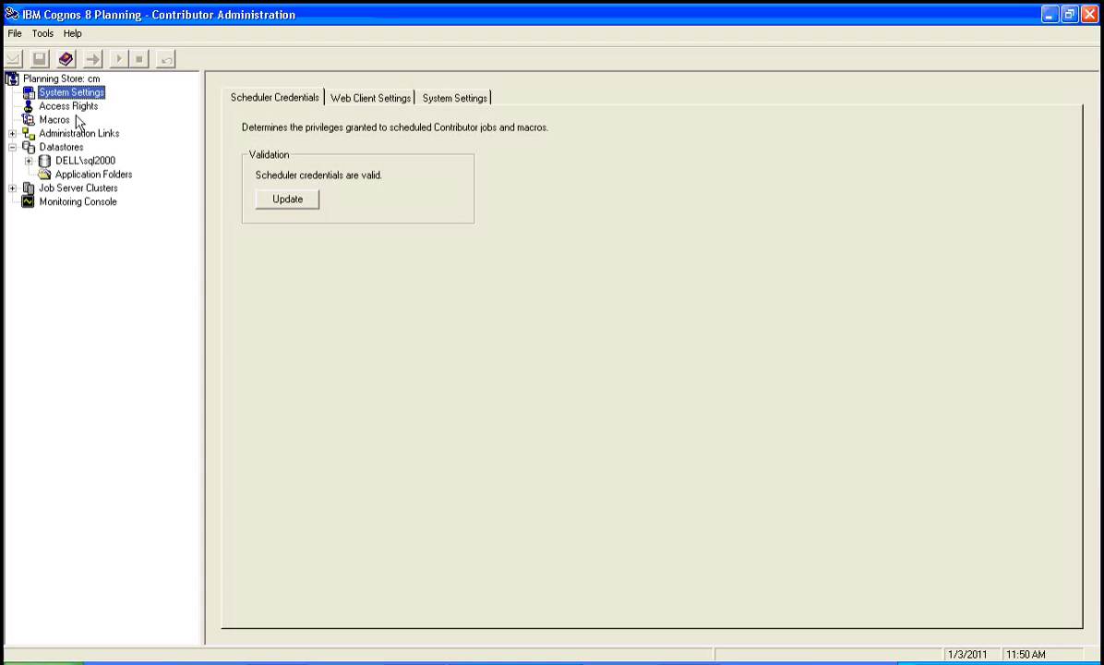
- Return to System Settings and show the Web Client Settings with allowable attachment types
left_click(57, 79)
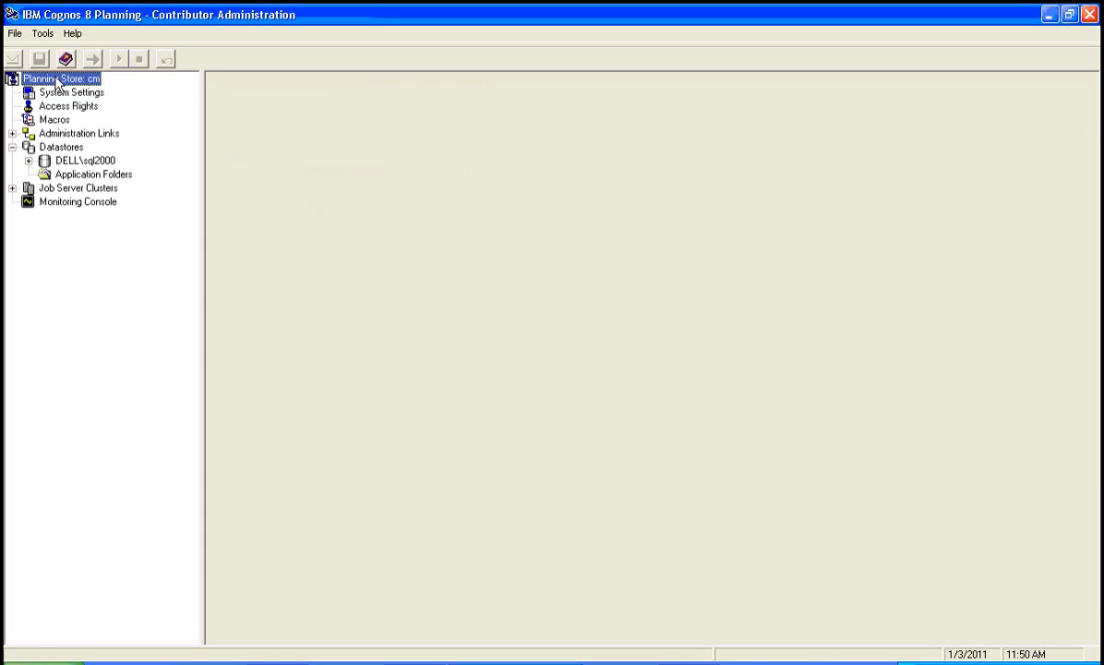
left_click(69, 94)
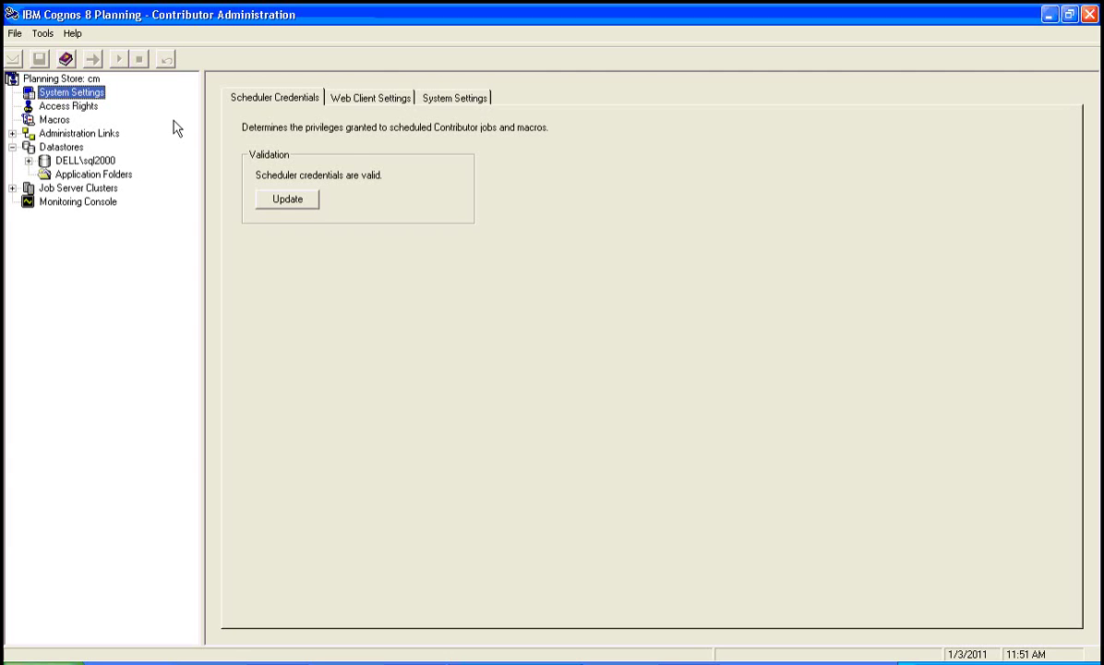
left_click(328, 96)
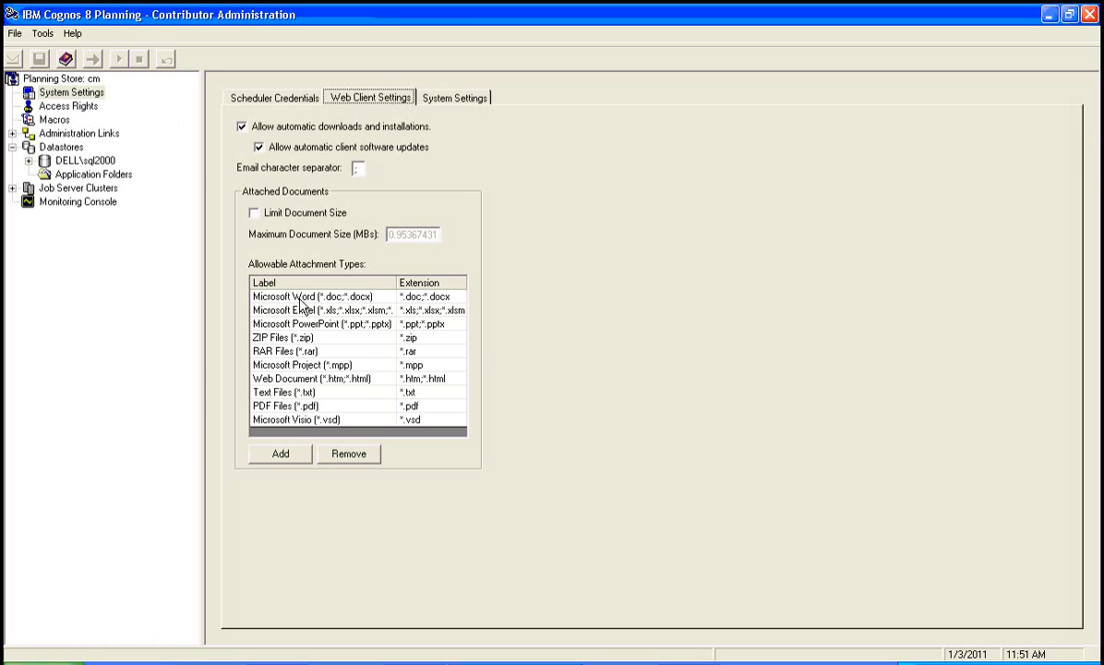
- Open the Microsoft Excel attachment entry, then view the 480-minute timeout and 3000-item e.List limit
double_click(298, 310)
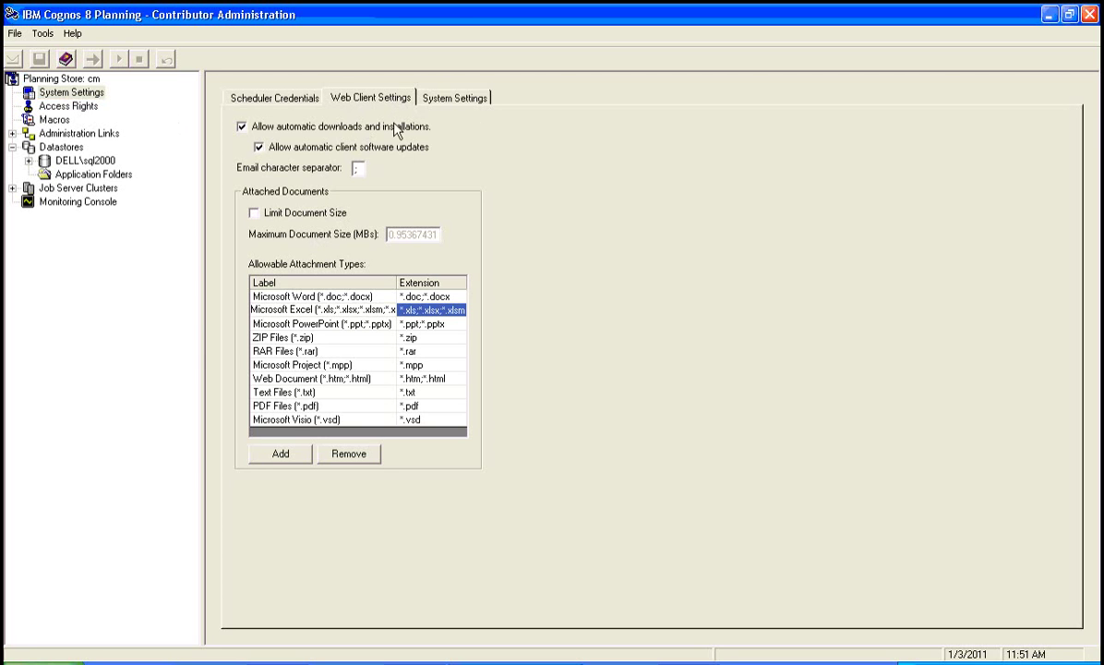
left_click(443, 100)
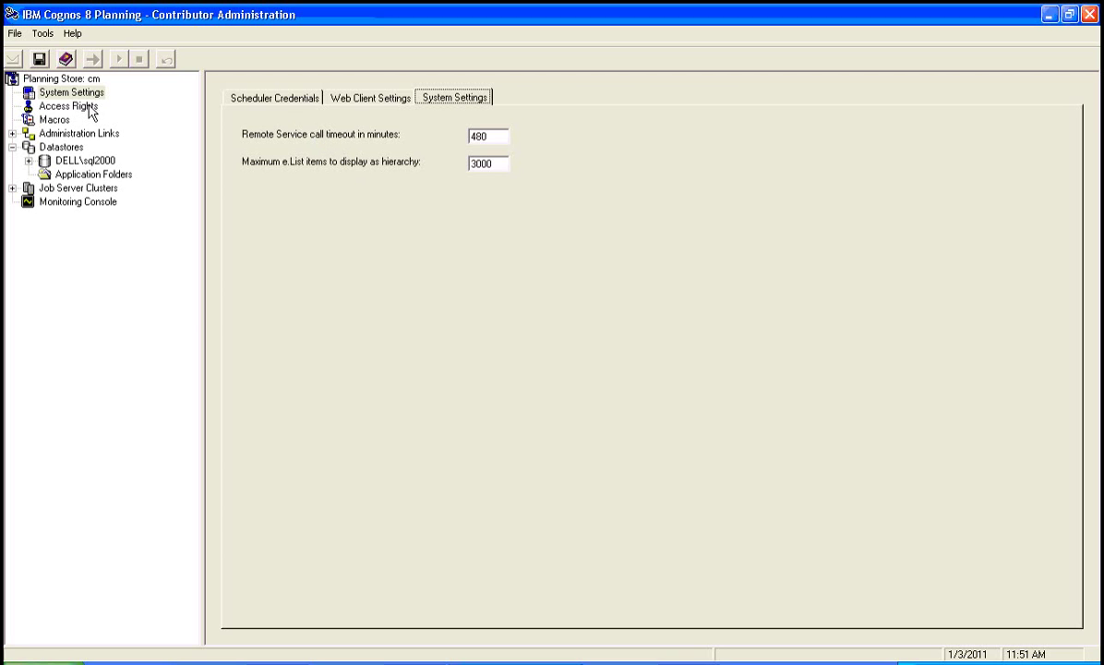
- Go to Access Rights without saving settings changes and grant View Session Details
left_click(44, 104)
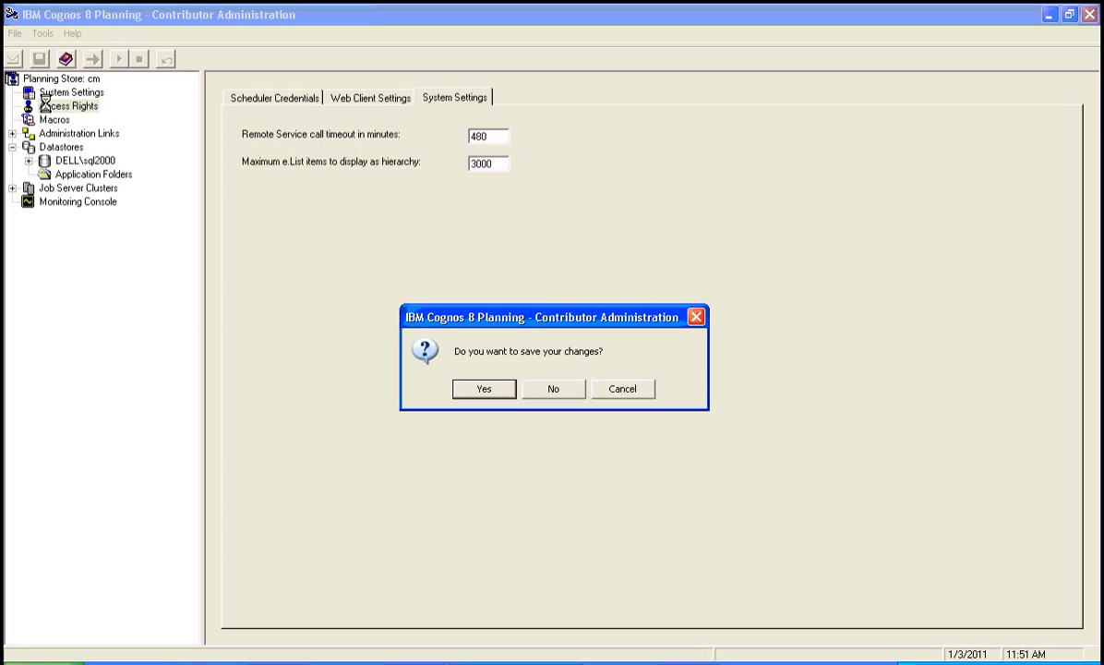
left_click(554, 389)
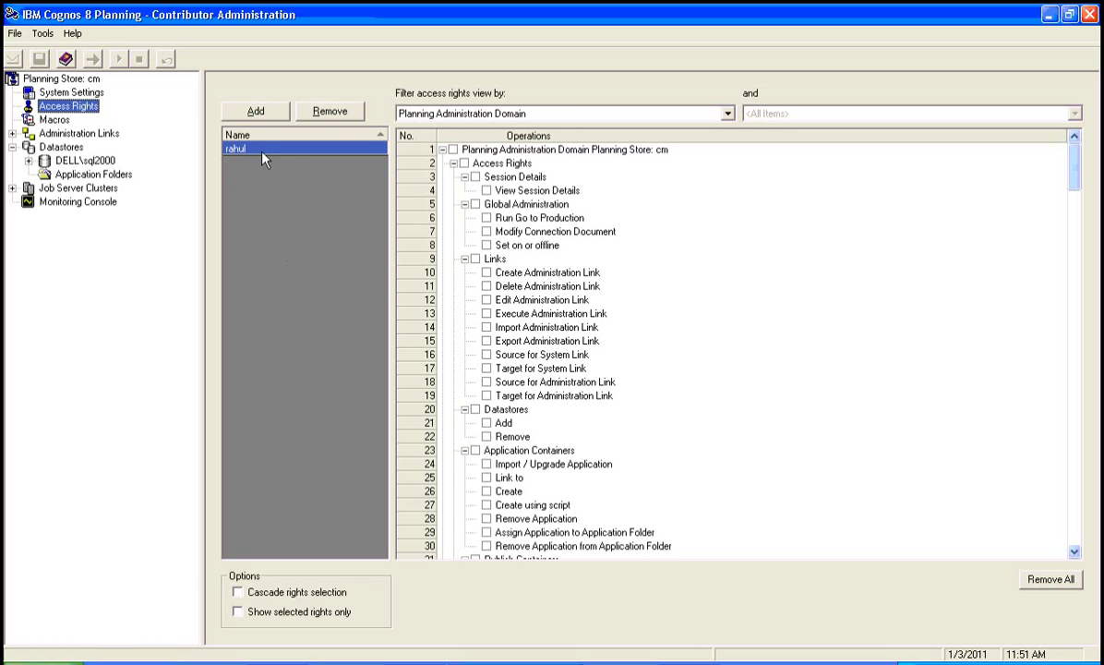
left_click(483, 180)
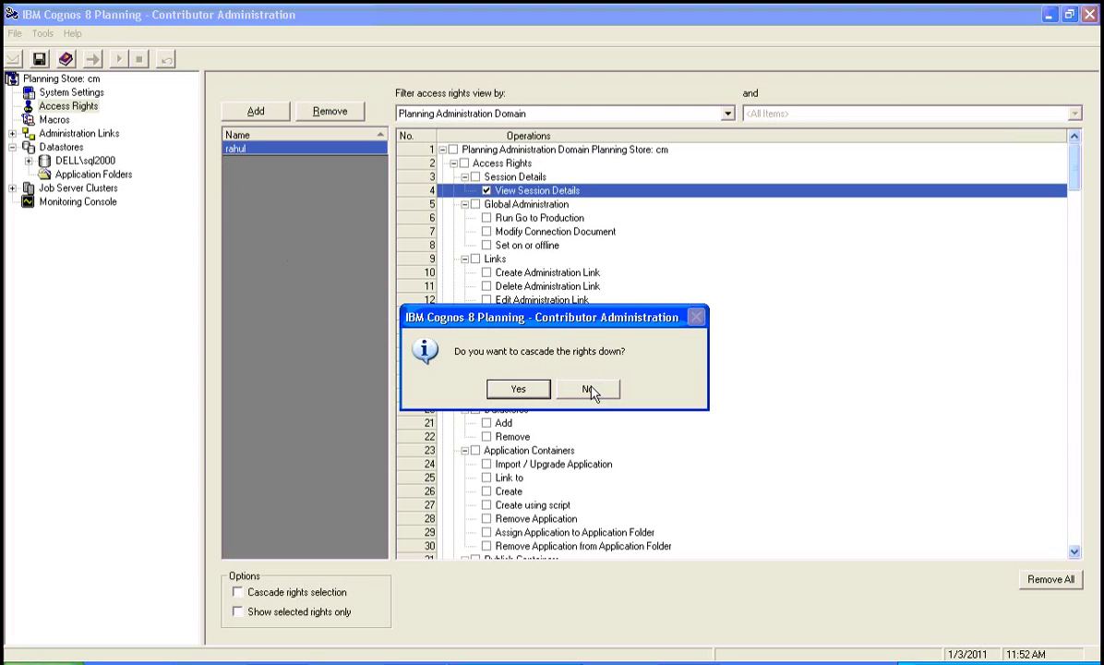
- Decline cascading, then collapse the Links, Datastores, Development, Production, Macros and Access Rights groups
left_click(590, 391)
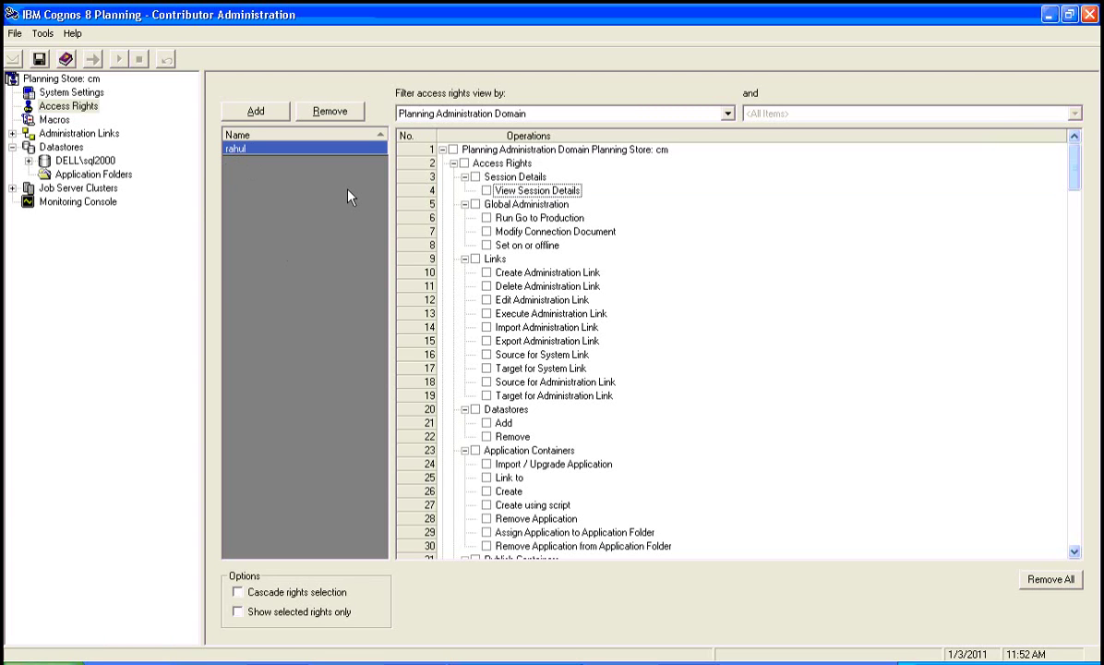
left_click(465, 259)
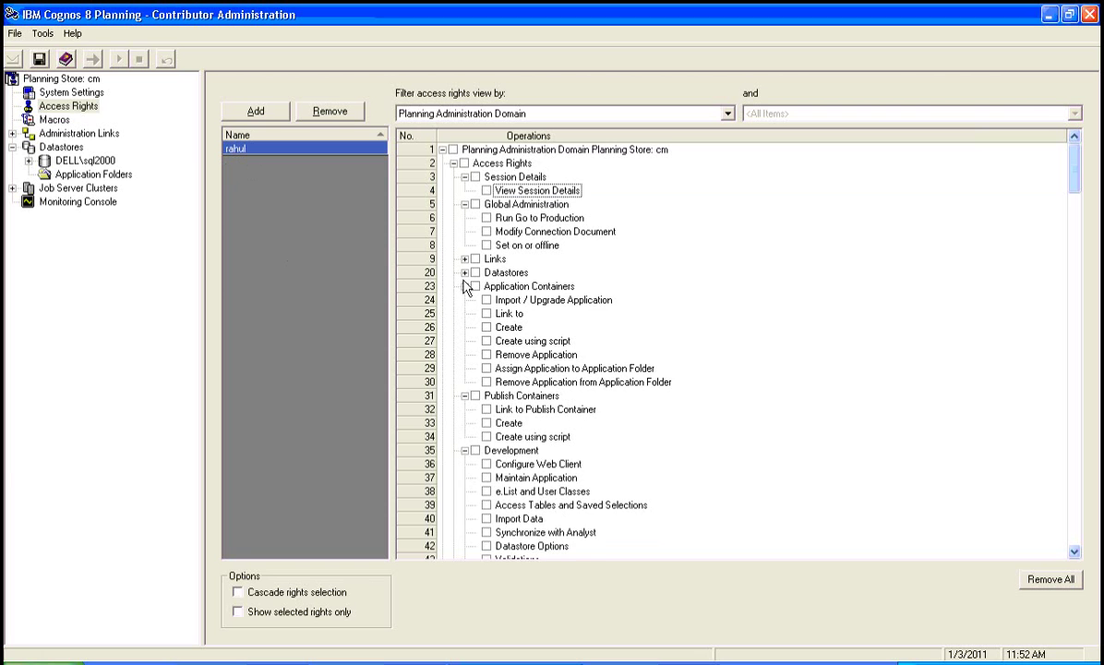
left_click(464, 286)
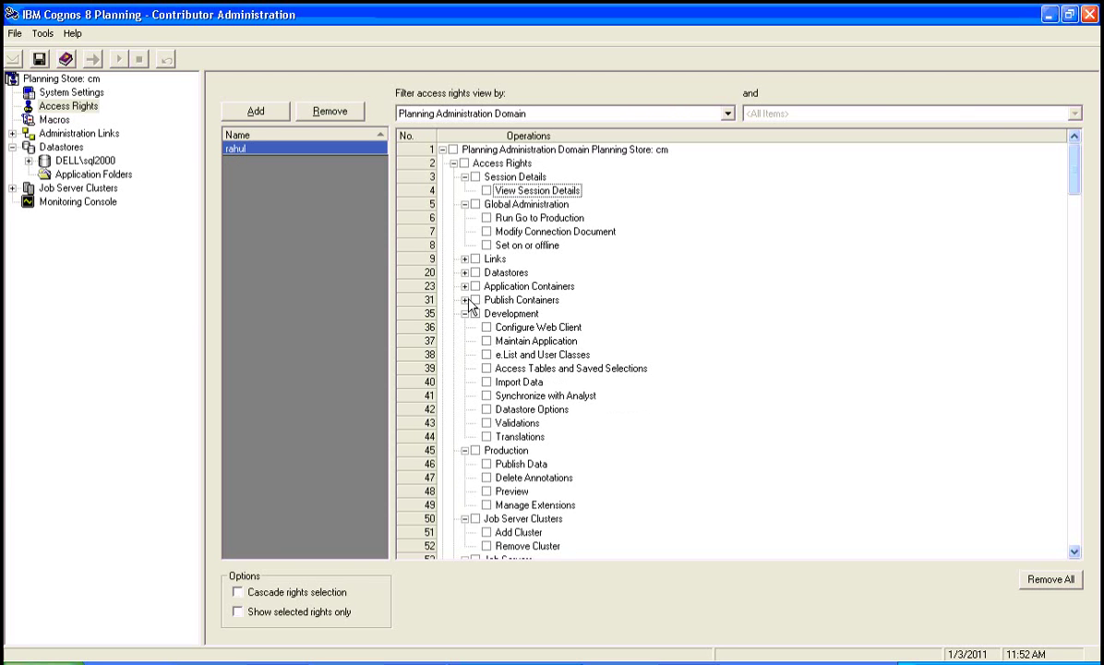
left_click(464, 314)
left_click(467, 330)
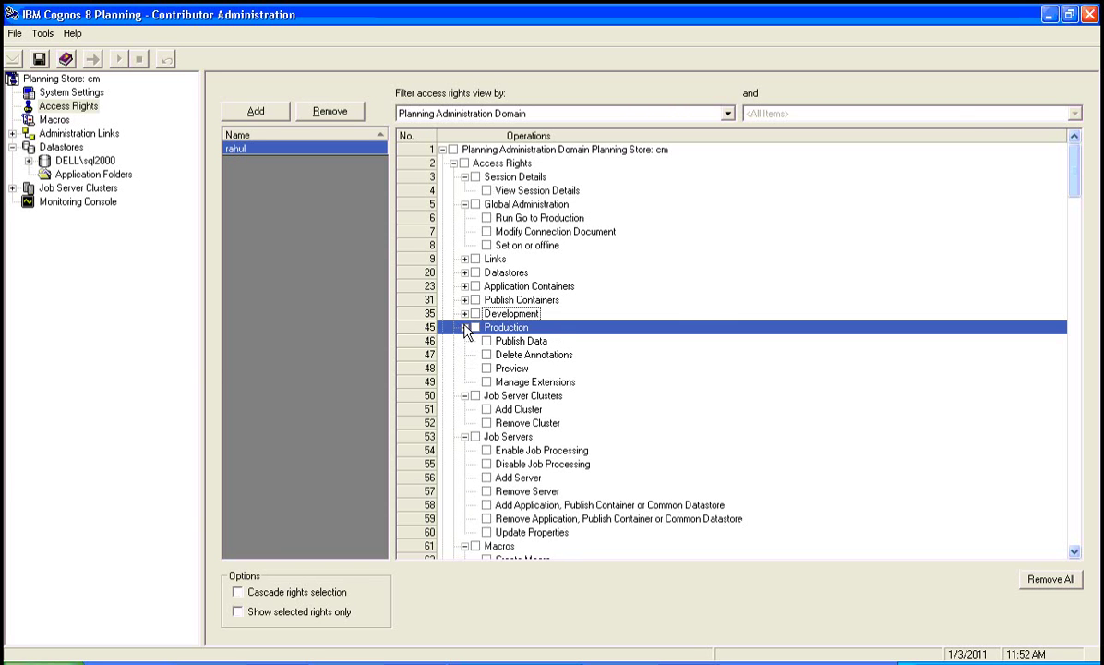
left_click(464, 341)
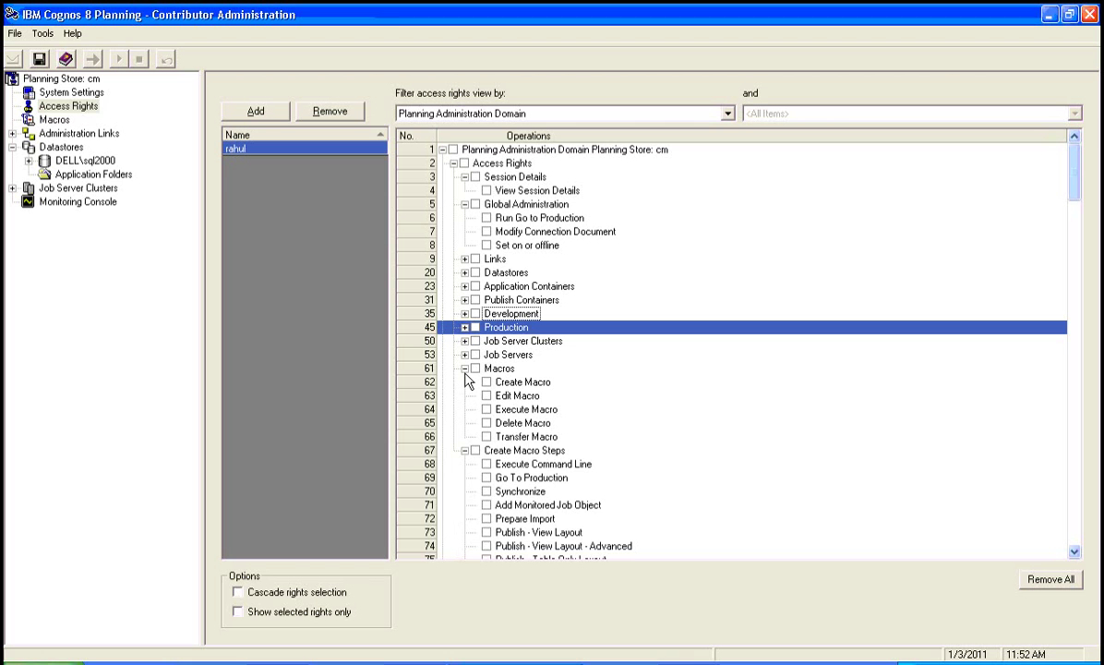
left_click(465, 368)
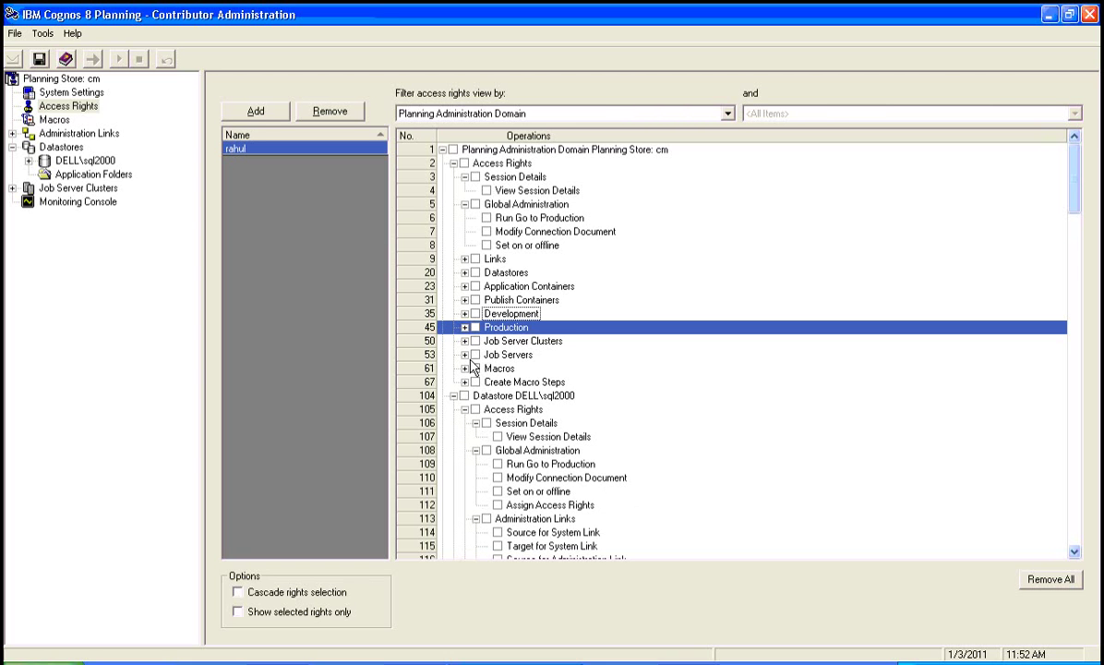
left_click(464, 409)
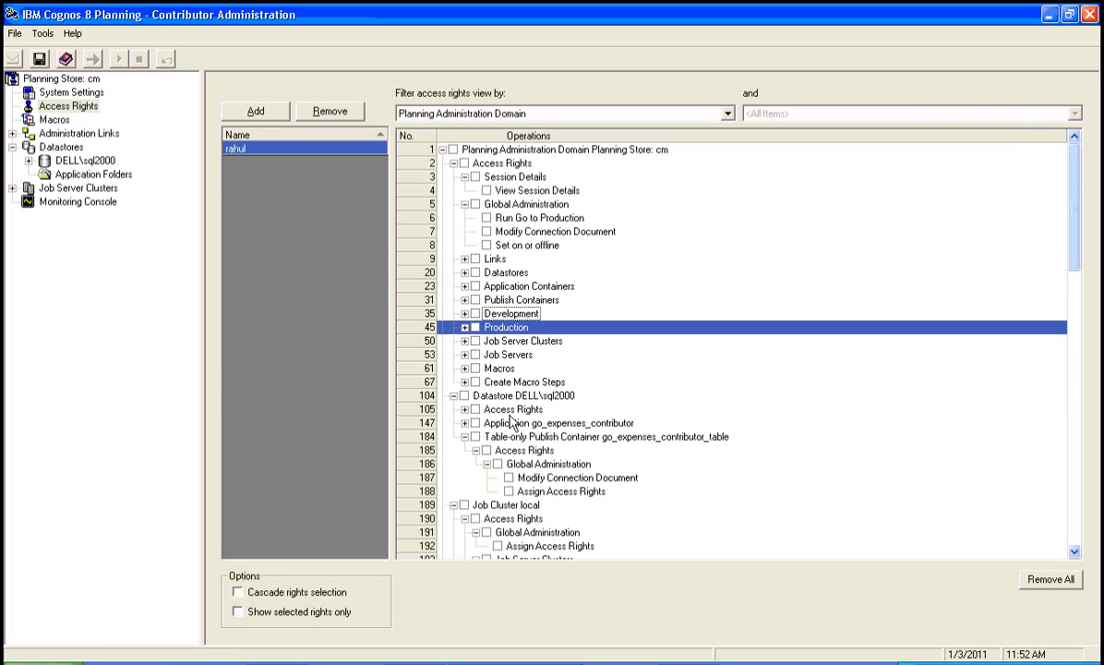
- Grant all access rights under the go_expenses_contributor application, then switch to Macros
left_click(465, 422)
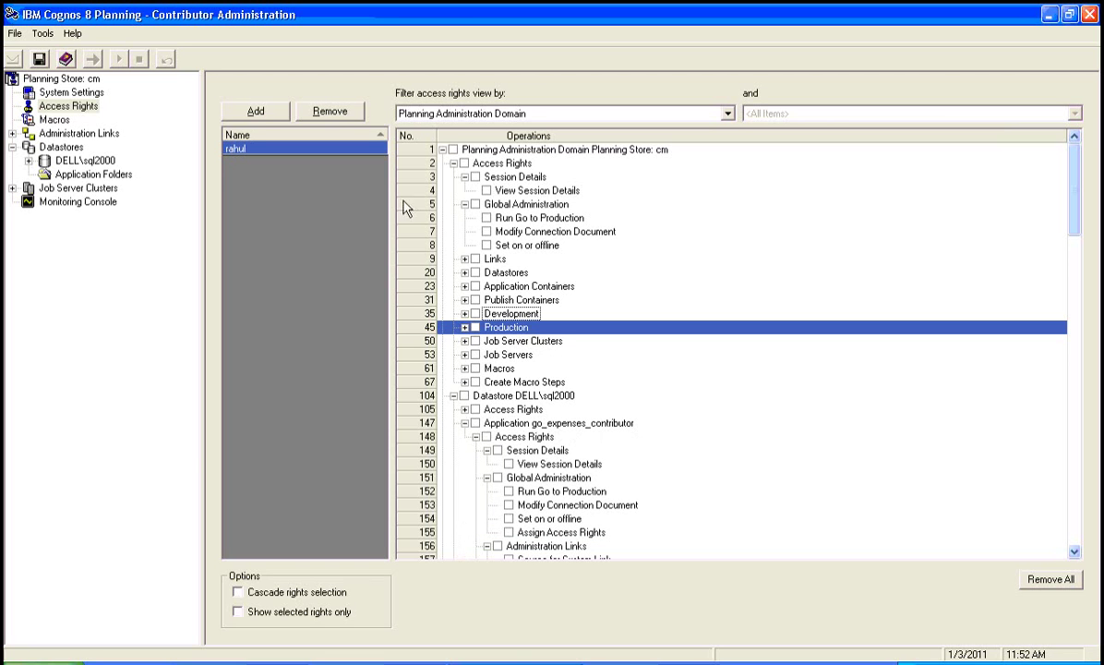
left_click(243, 106)
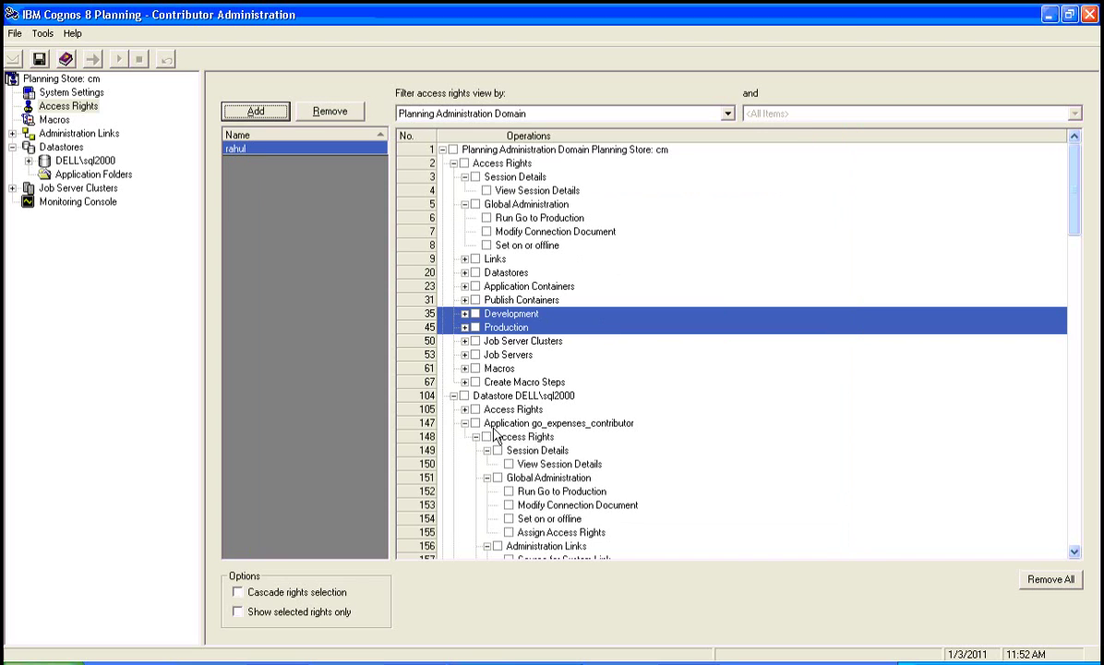
left_click(475, 422)
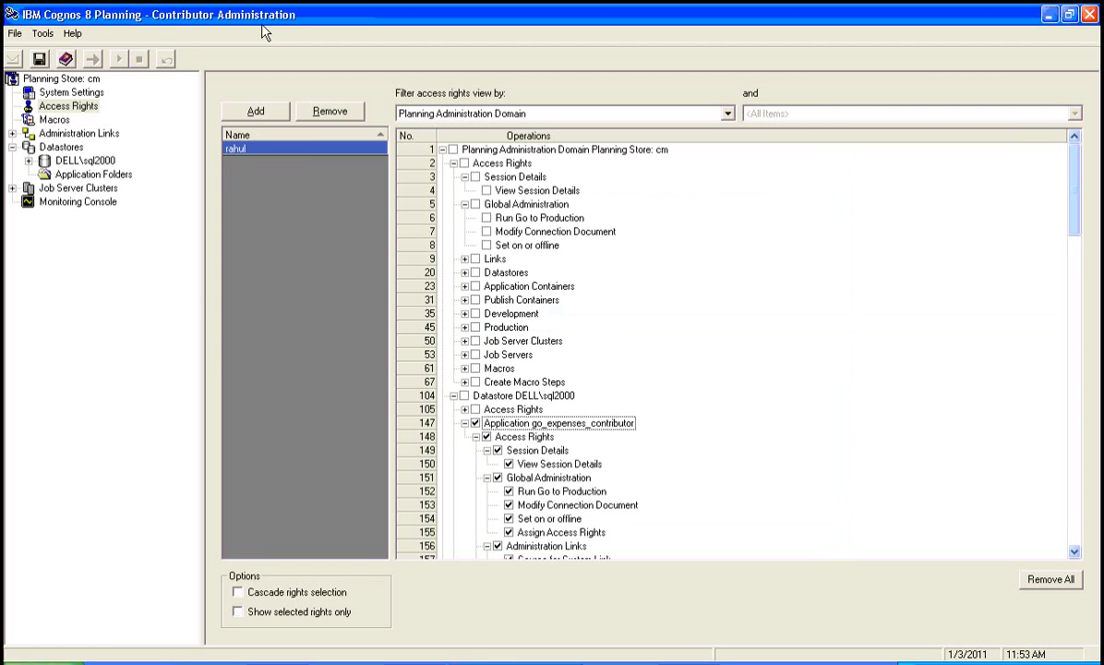
left_click(54, 120)
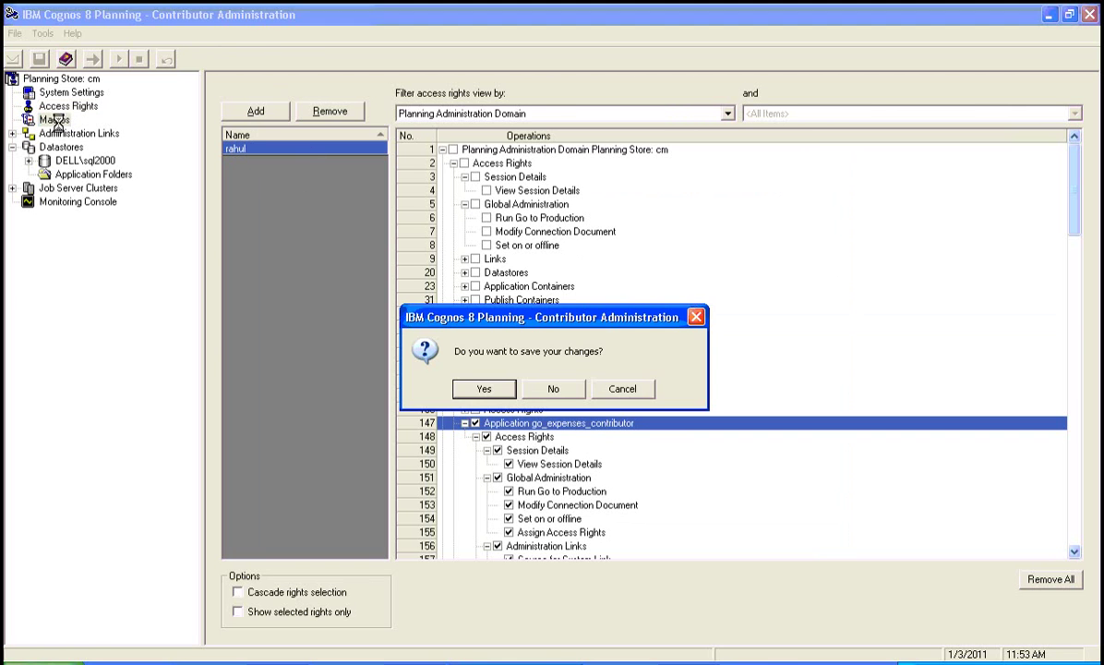
- Discard the unsaved access rights and show the GEC_GTP macro's Go to Production step
left_click(563, 389)
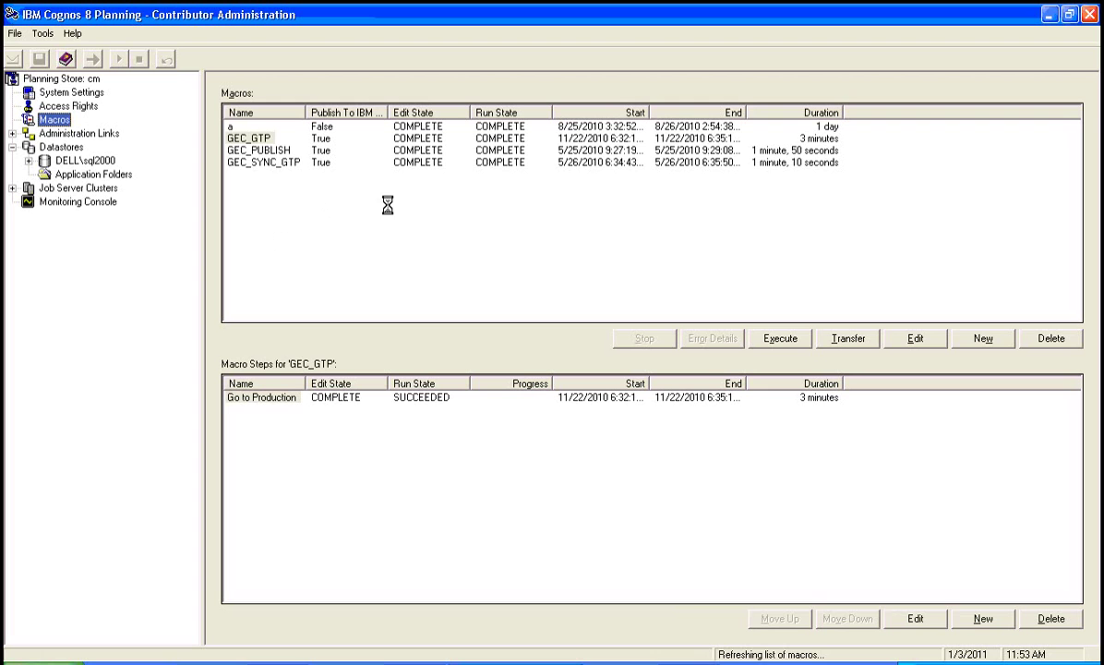
left_click(247, 137)
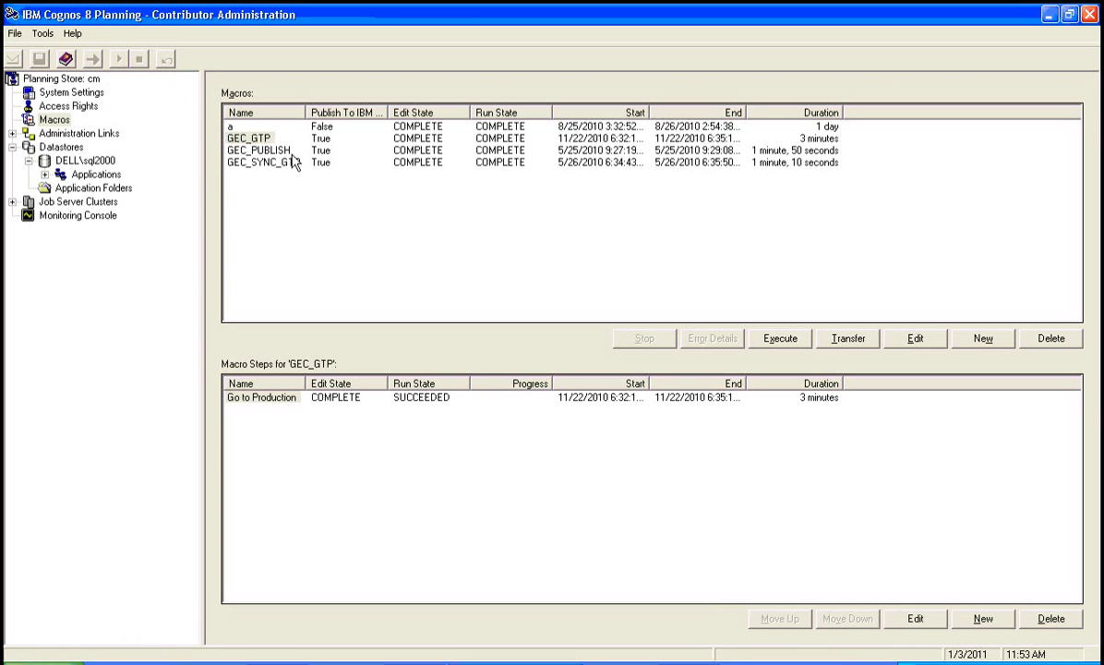
left_click(248, 137)
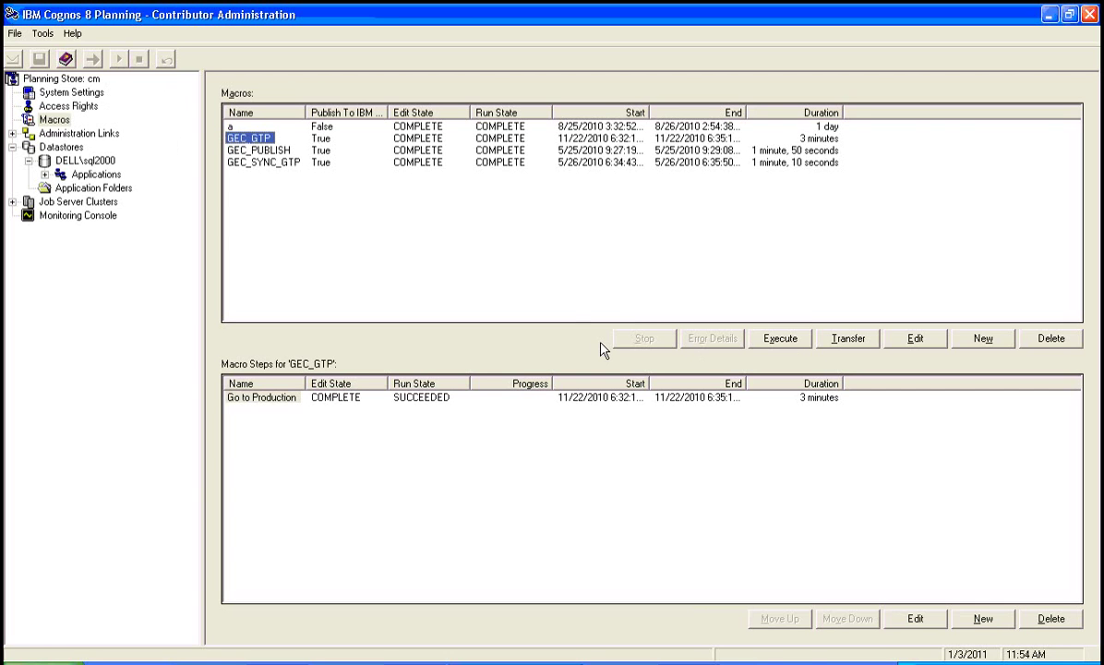
- Expand Administration Links and open the Manage Links page
left_click(12, 134)
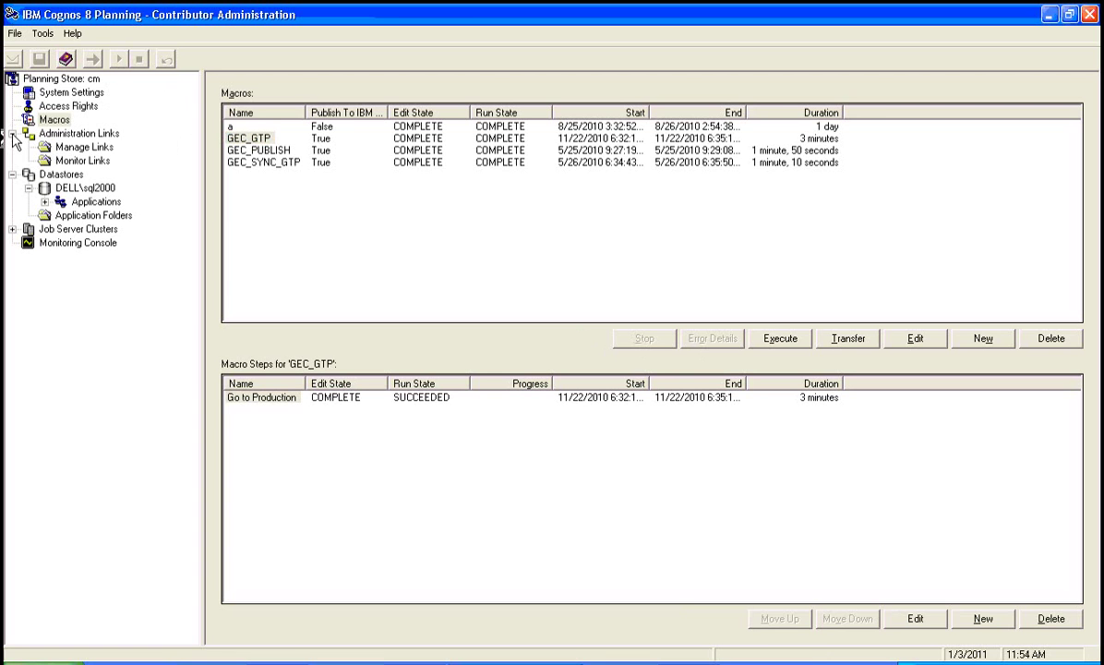
left_click(82, 148)
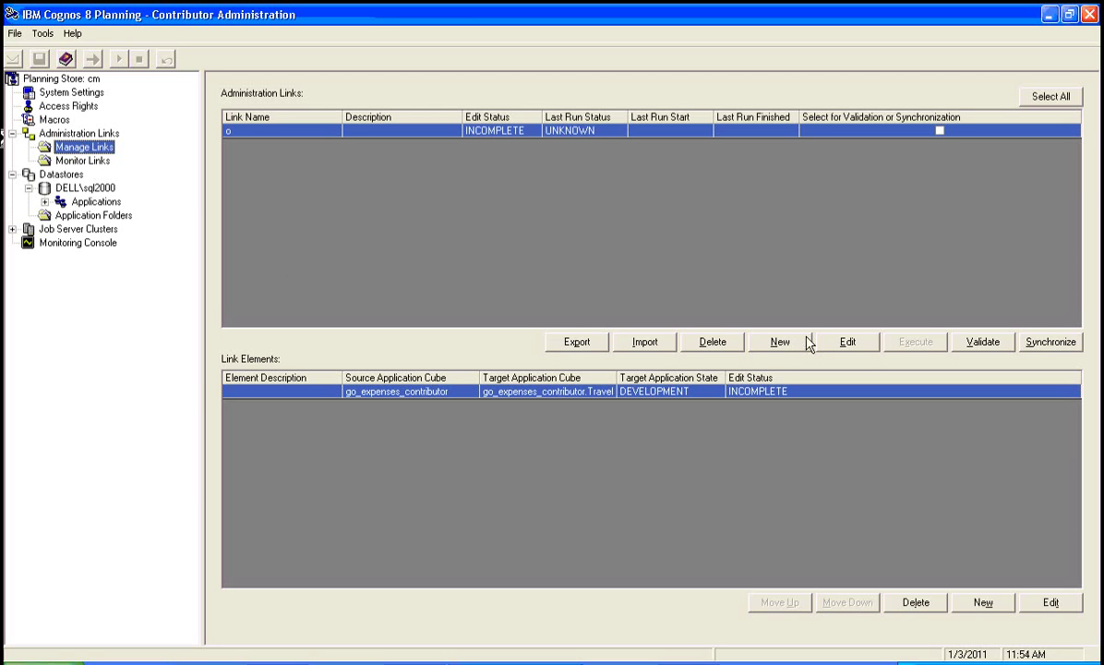
- Start and cancel a new administration link, then switch to Monitor Links
left_click(778, 343)
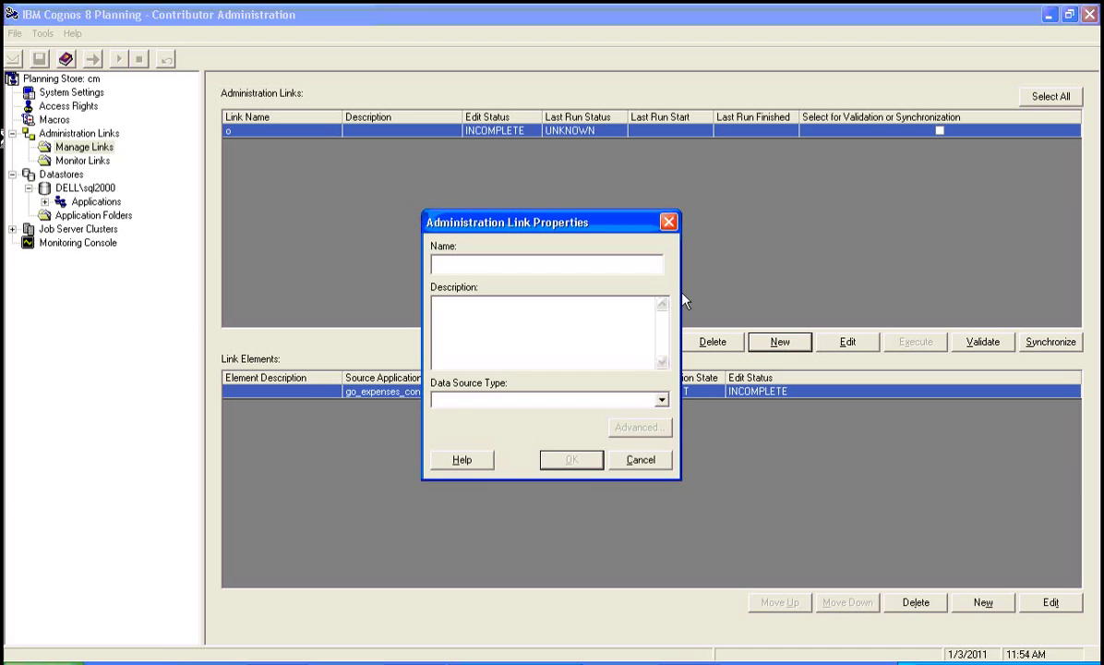
left_click(668, 221)
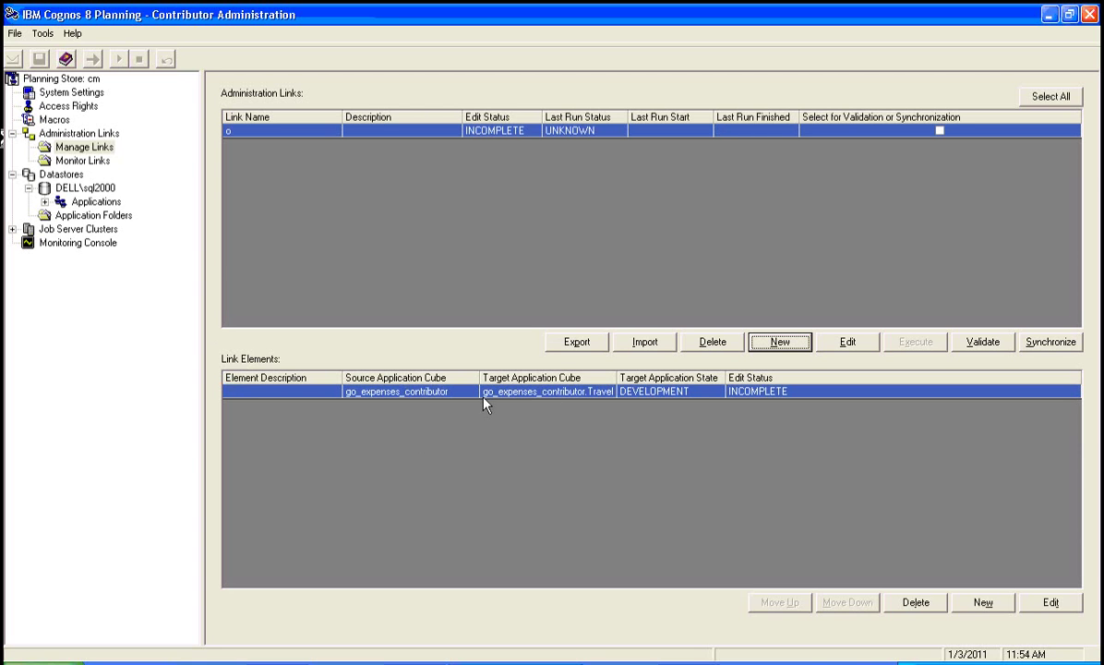
left_click(77, 161)
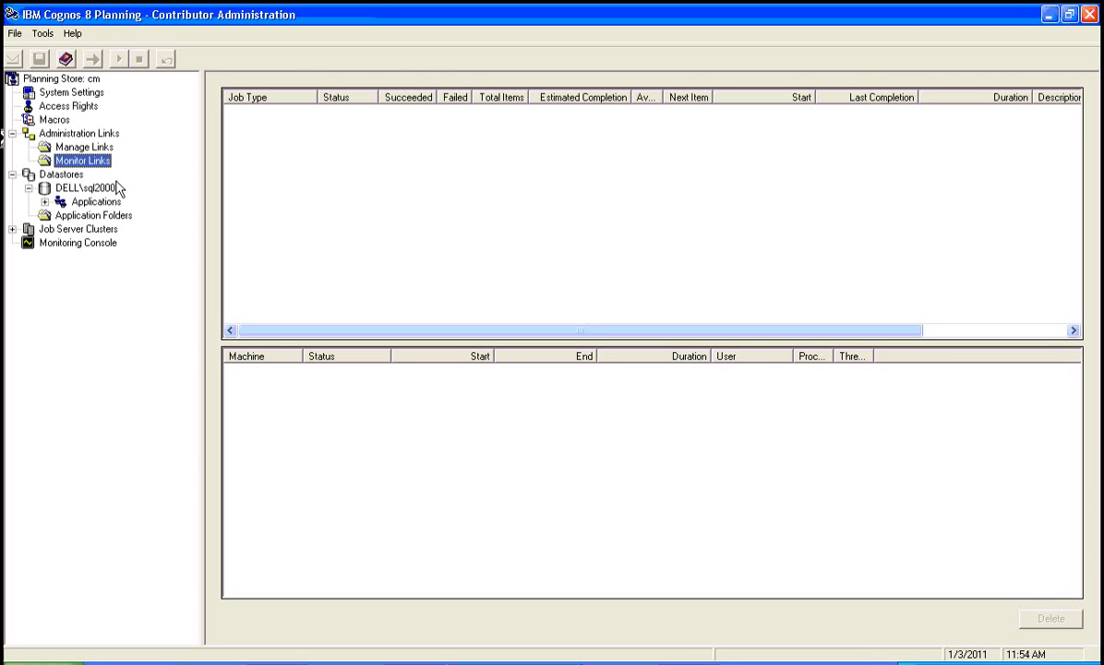
- Revisit Manage Links and Monitor Links, then move to the Datastores section
left_click(67, 148)
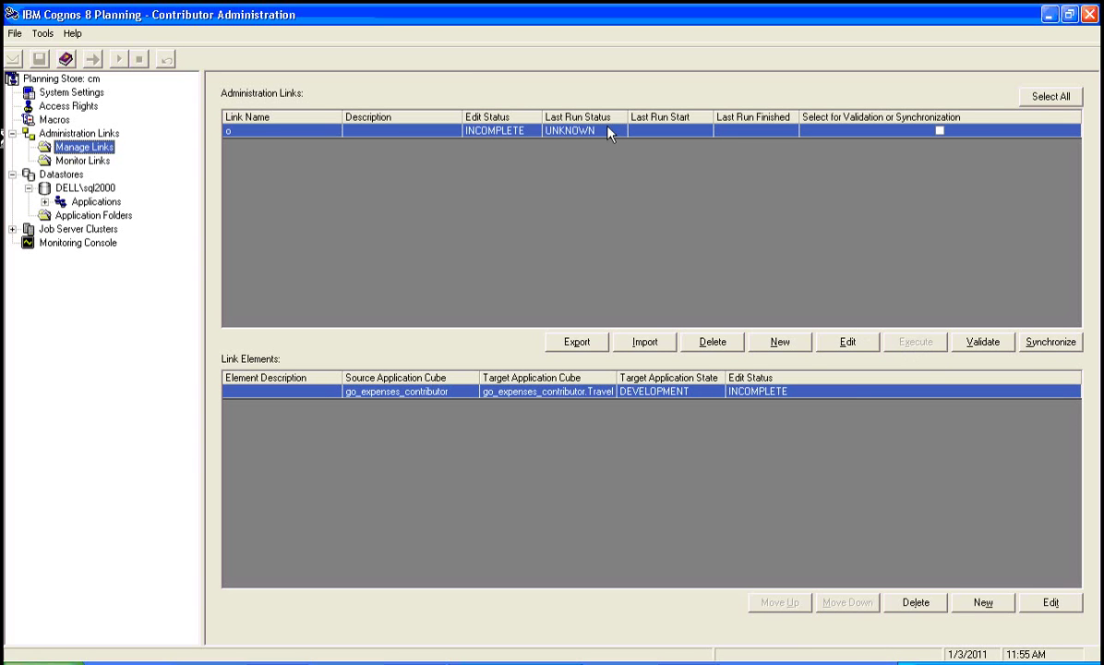
left_click(77, 160)
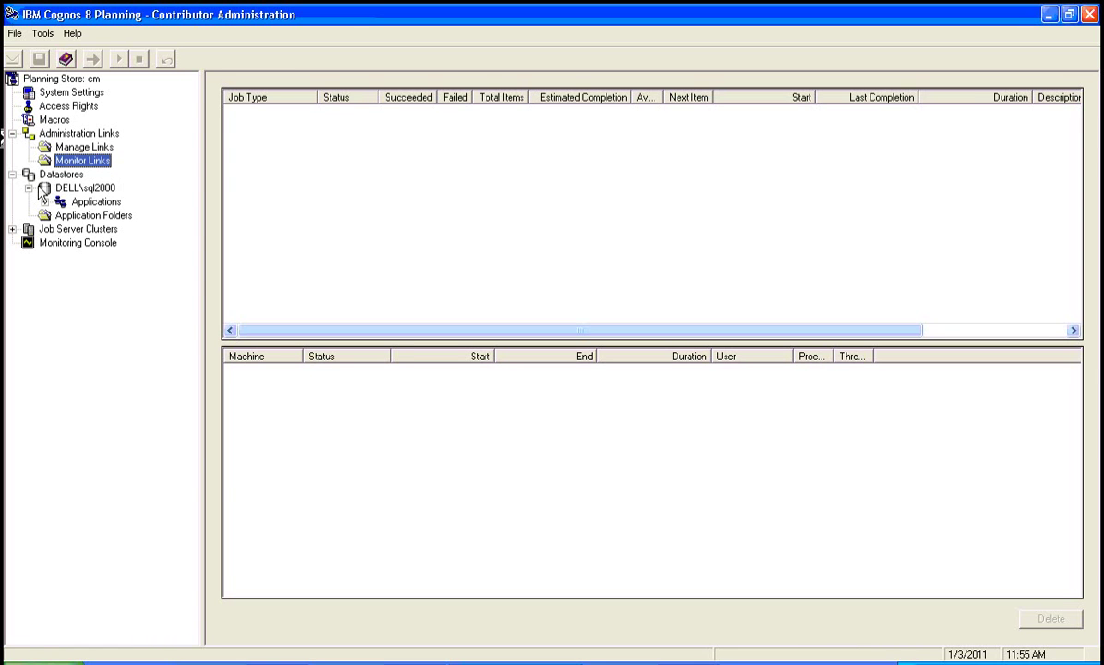
left_click(61, 175)
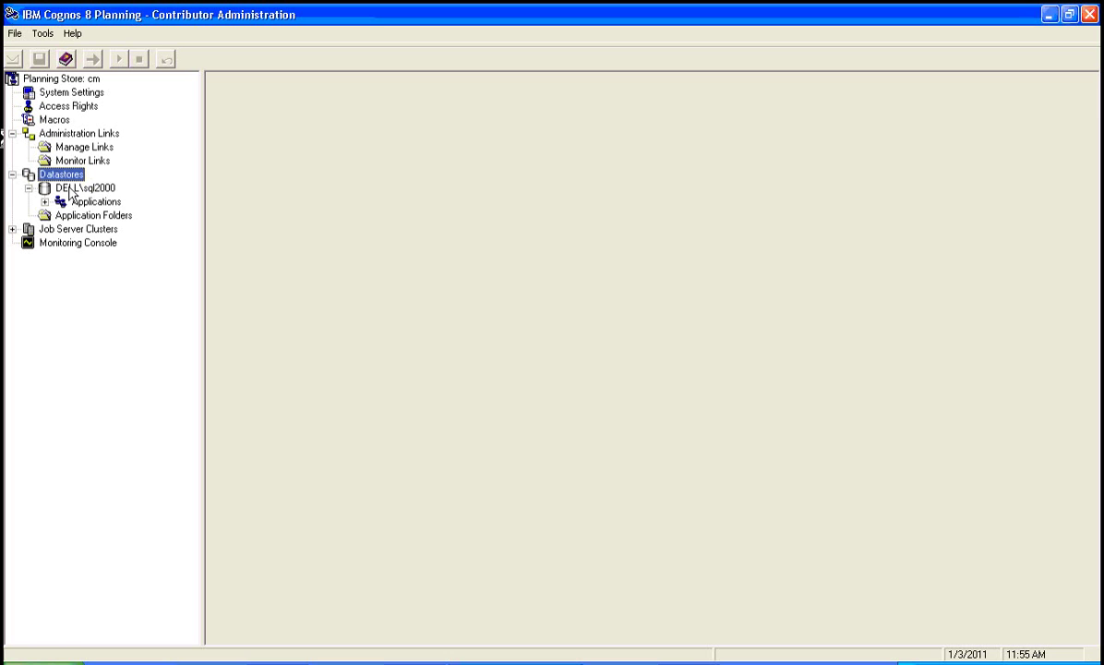
- Expand DELL\sql2000's Applications and go_expenses_contributor, collapse Production, and select Application Folders
left_click(78, 188)
left_click(44, 201)
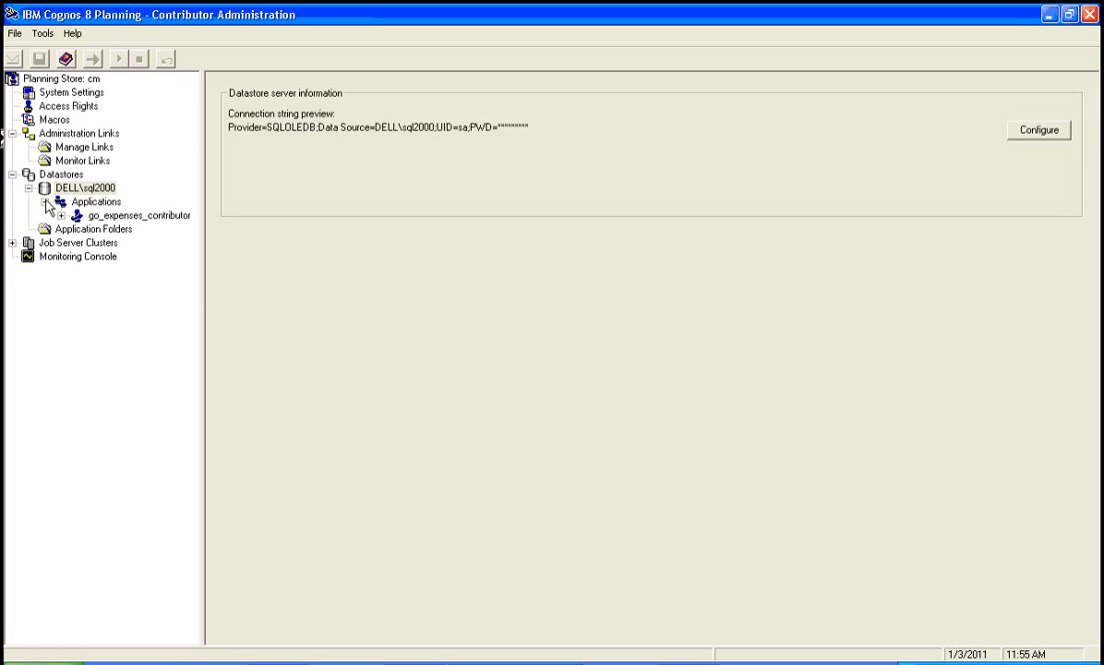
left_click(91, 204)
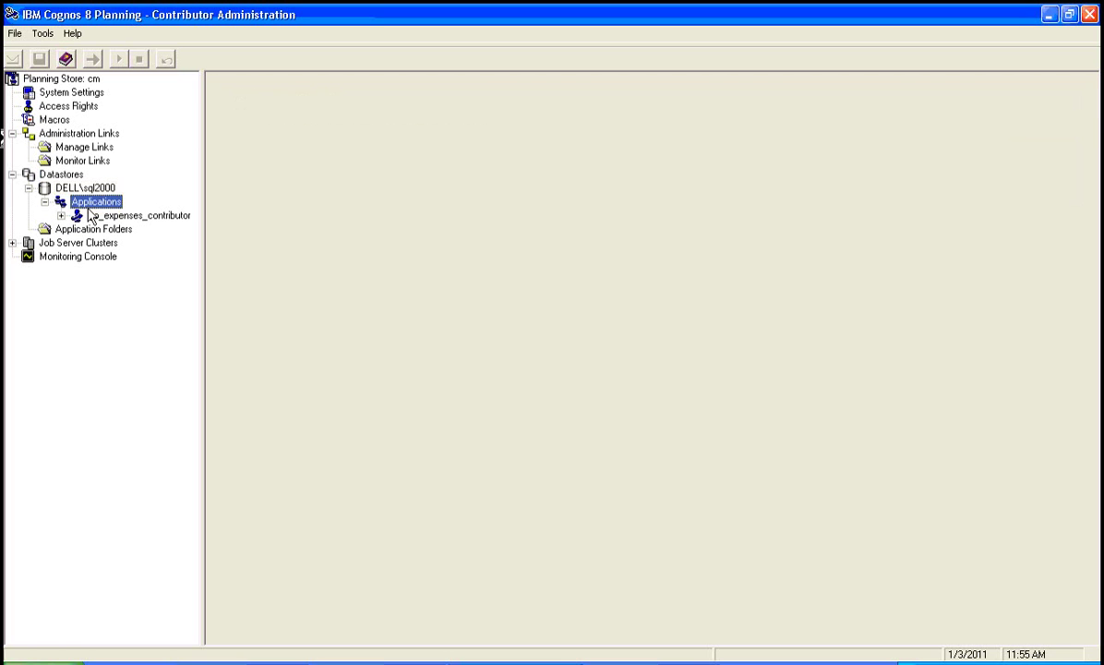
left_click(61, 215)
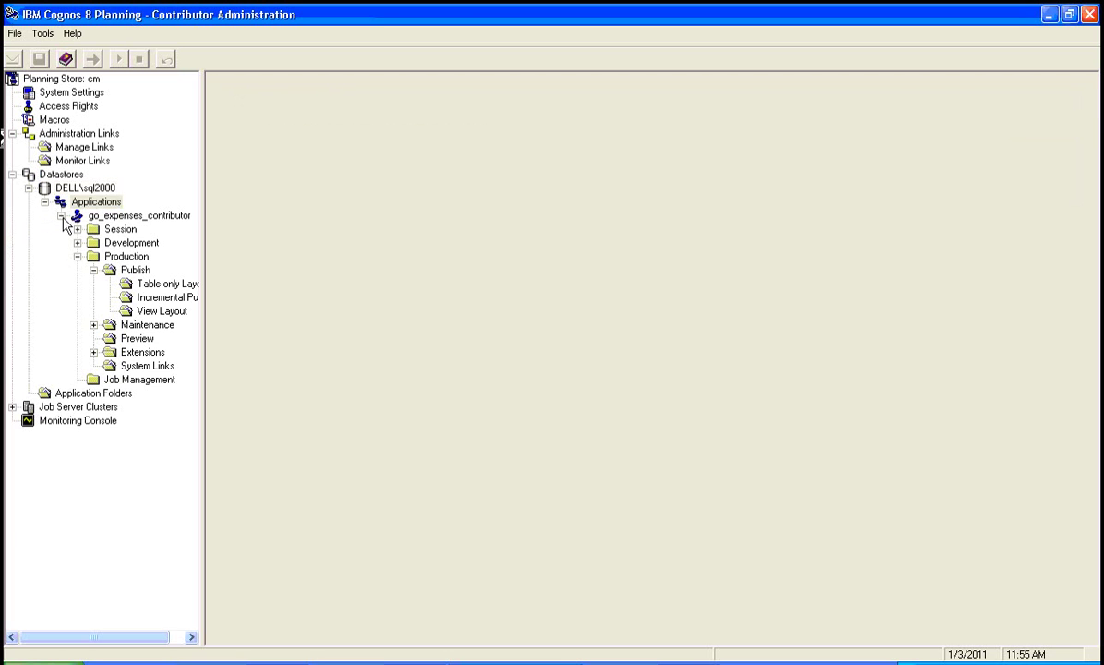
left_click(93, 270)
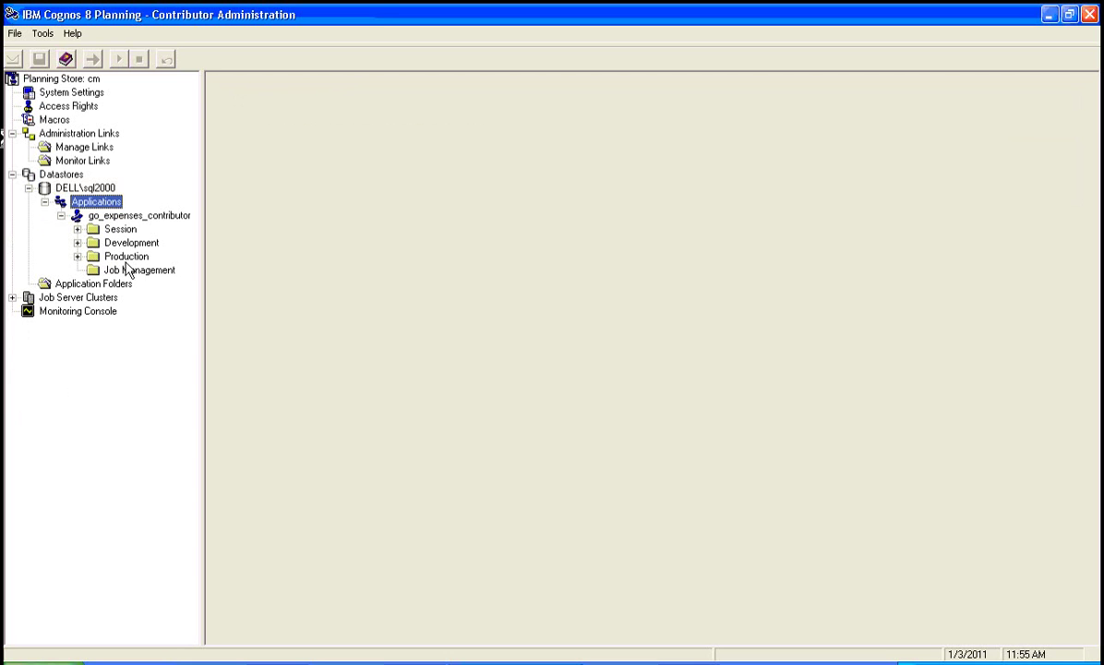
left_click(82, 285)
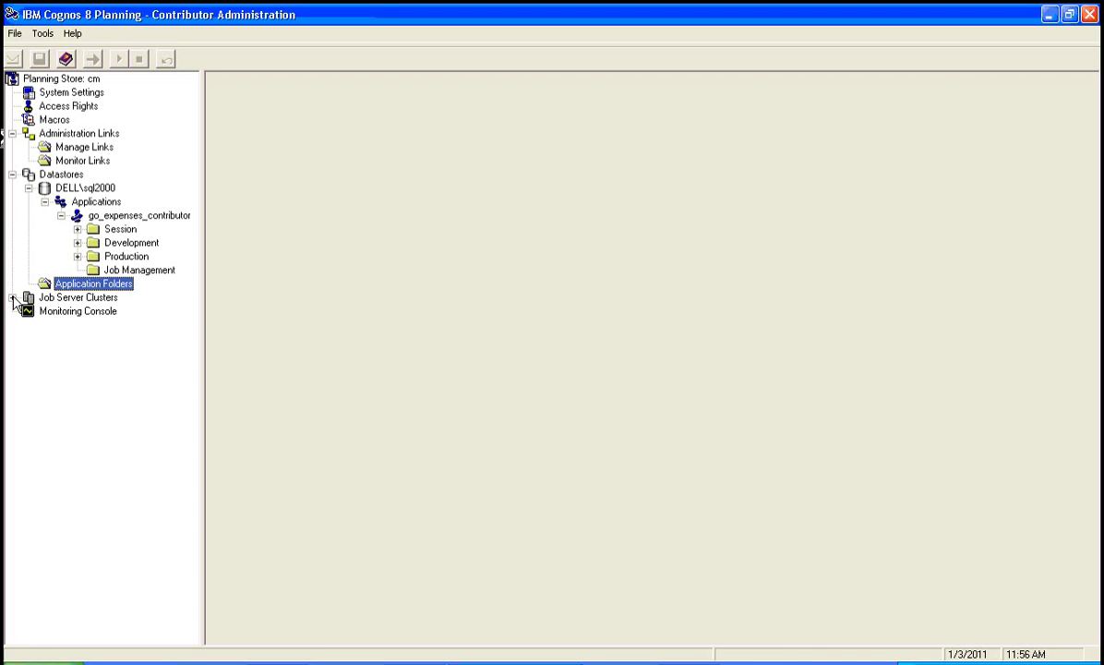
- Expand Job Server Clusters down to the local cluster's DELL job server, then view local and DELL
left_click(12, 297)
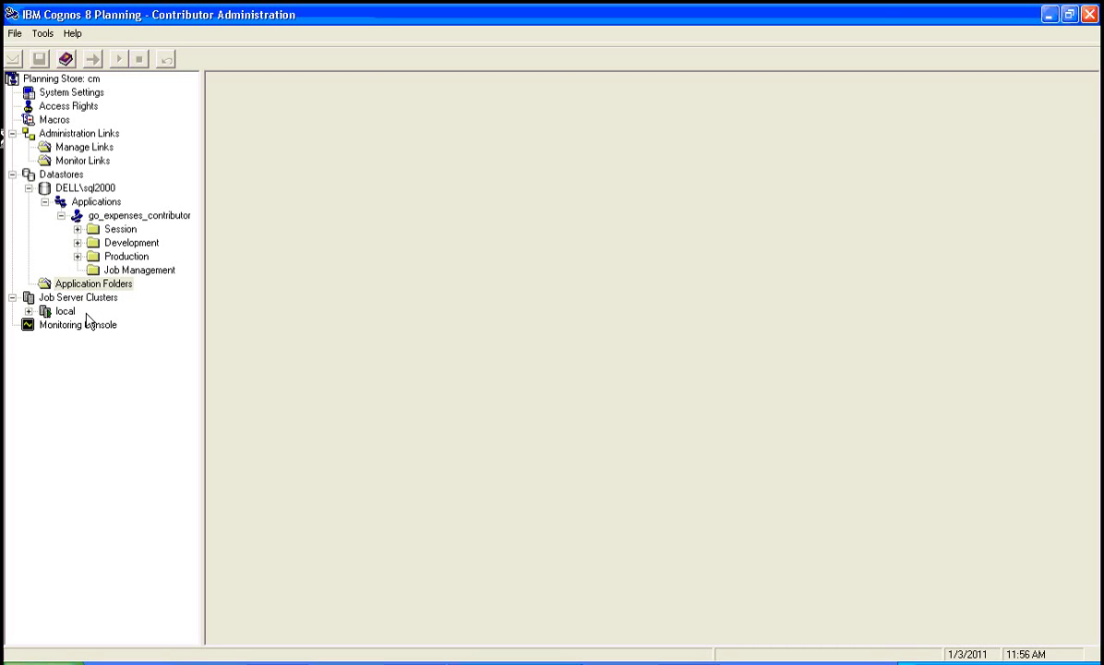
left_click(29, 311)
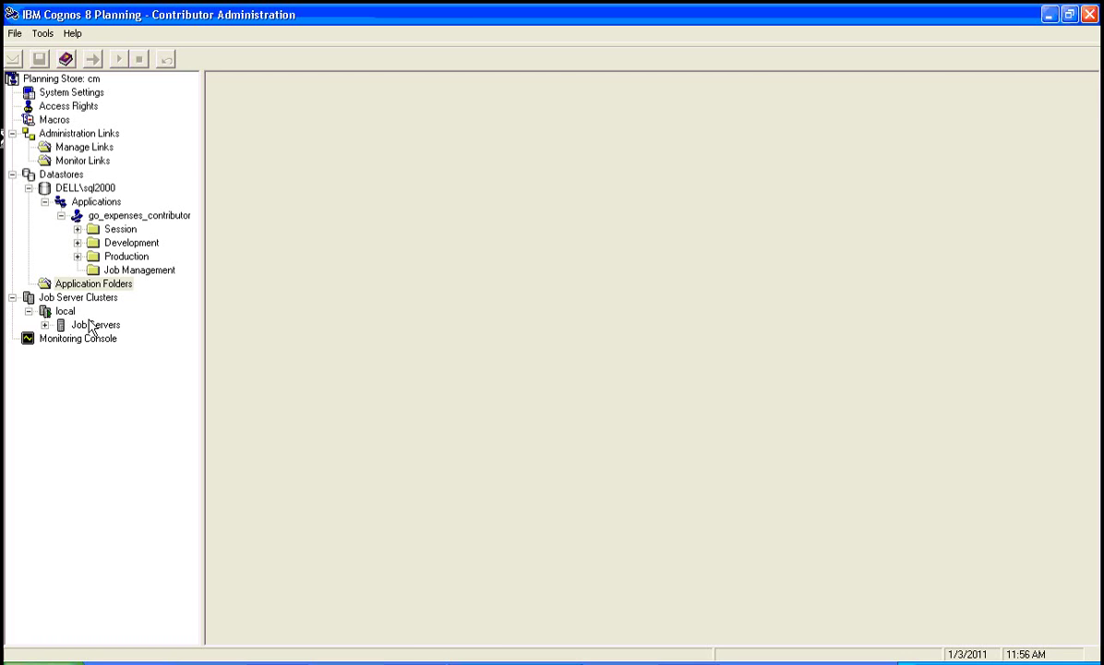
left_click(44, 325)
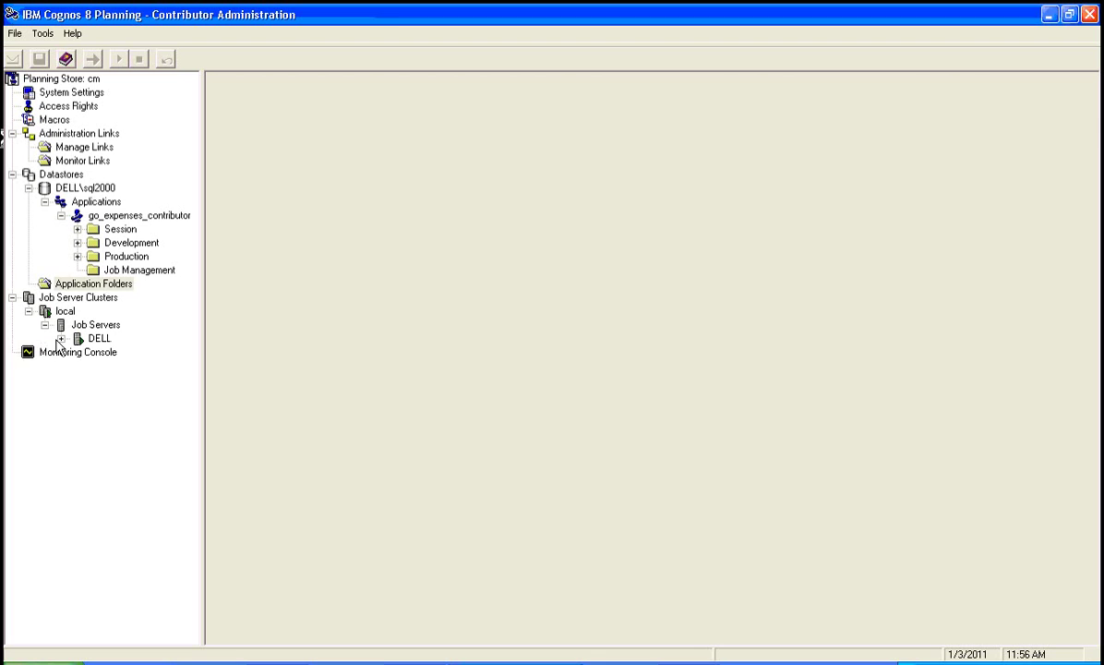
left_click(83, 298)
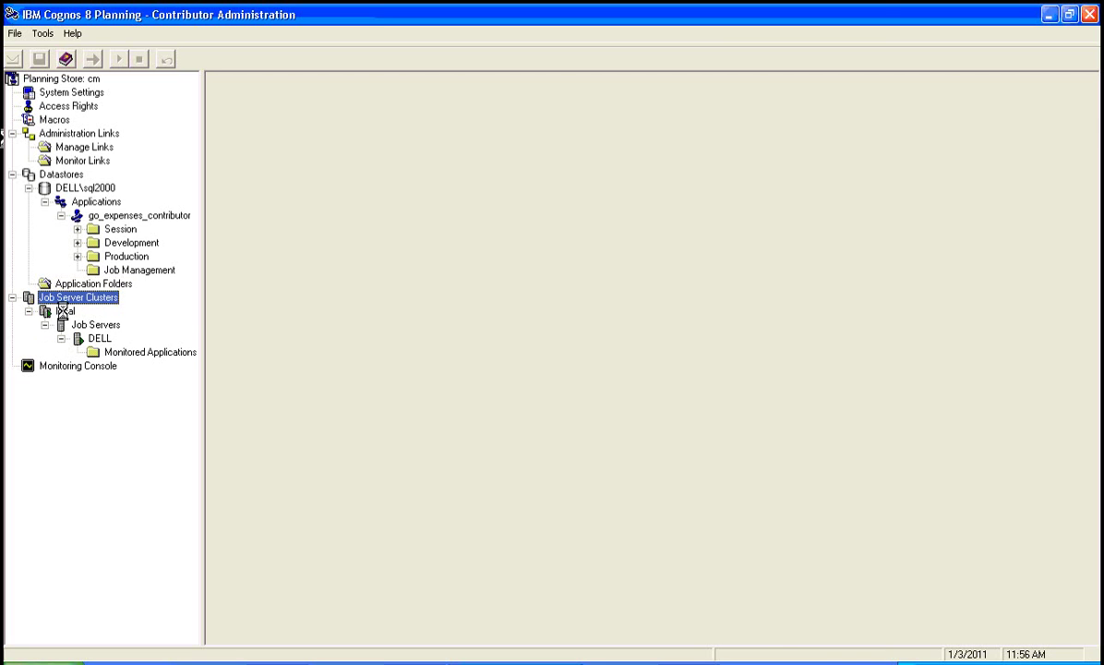
left_click(64, 312)
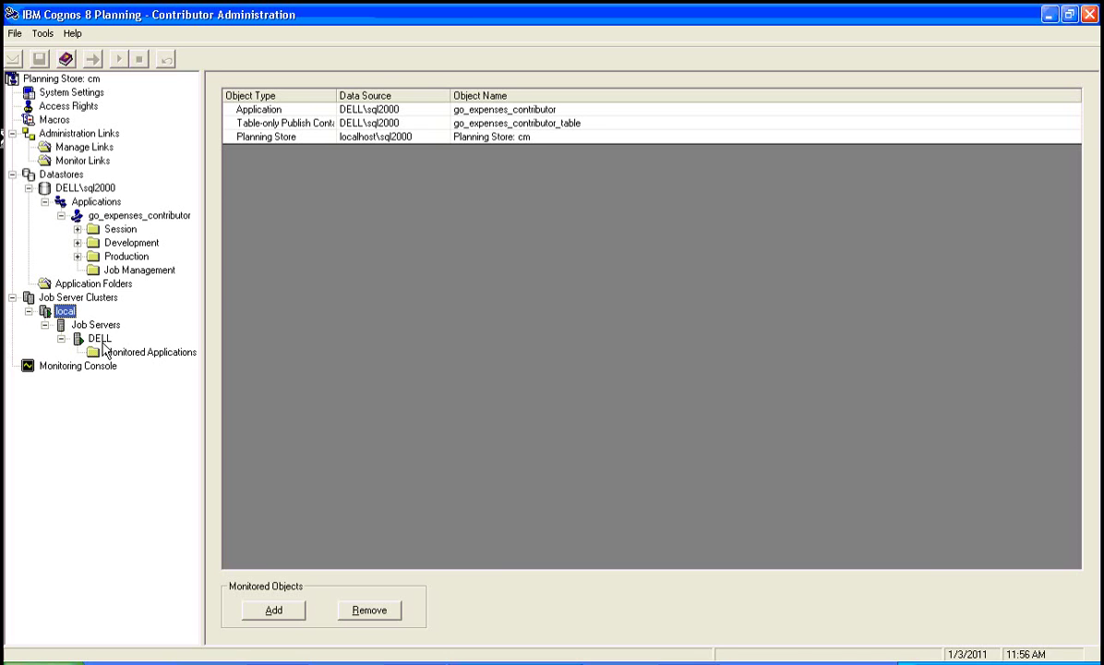
left_click(99, 339)
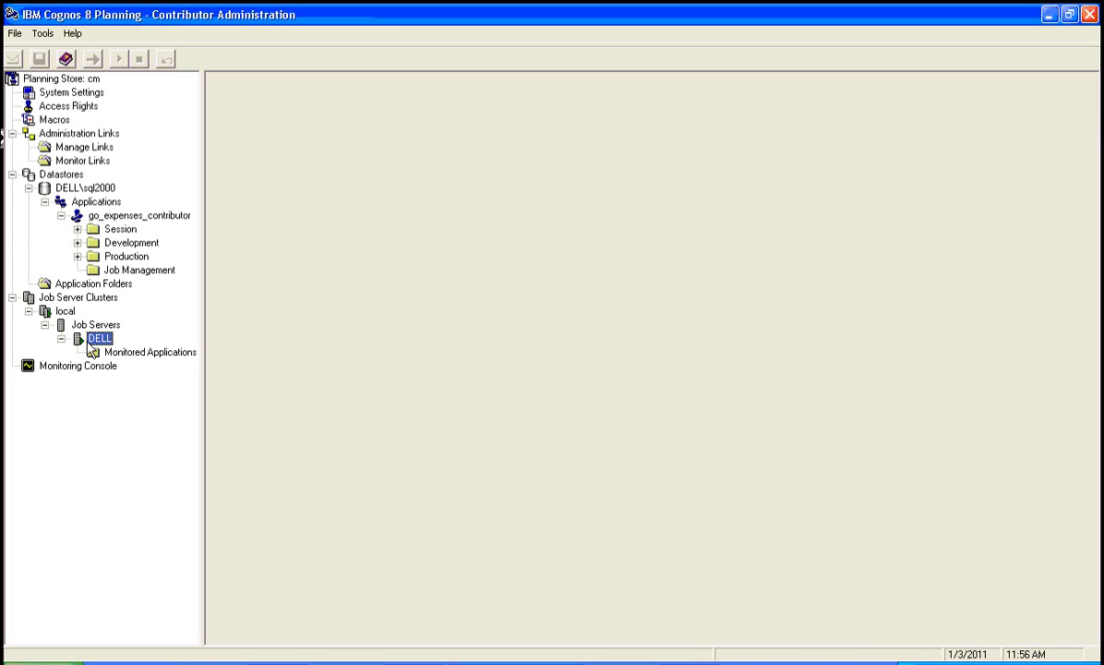
left_click(91, 339)
- Open the Monitoring Console and view its Administration Links job monitor
left_click(53, 369)
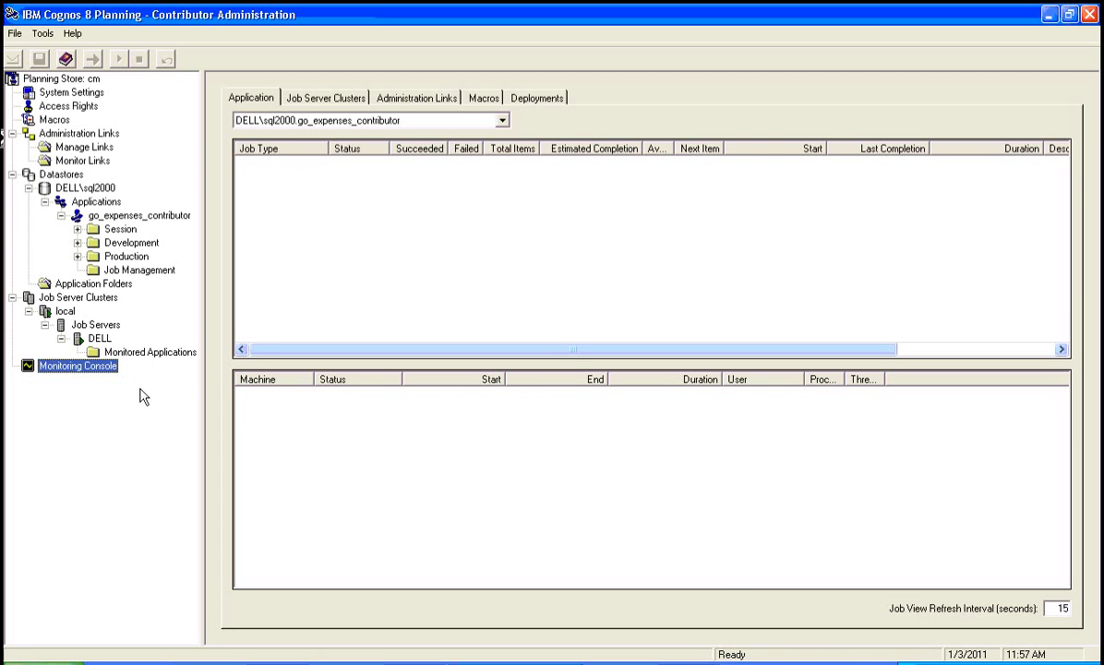
left_click(401, 97)
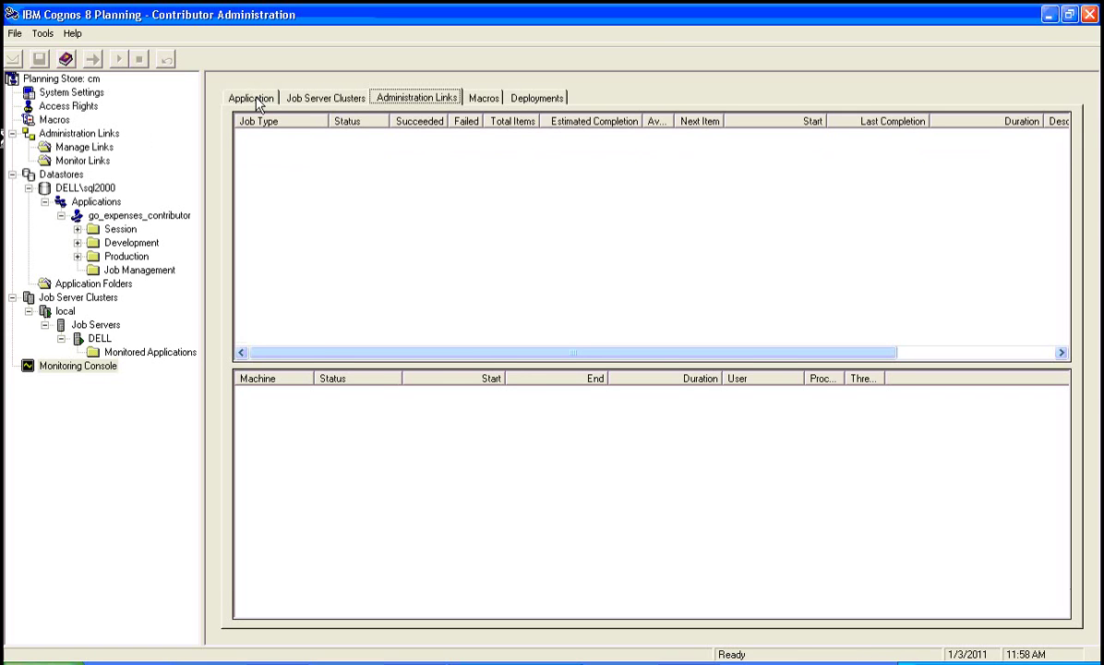
- Step through the Application, Job Server Clusters and Deployments monitors, glancing at Tools > Deployment
left_click(258, 101)
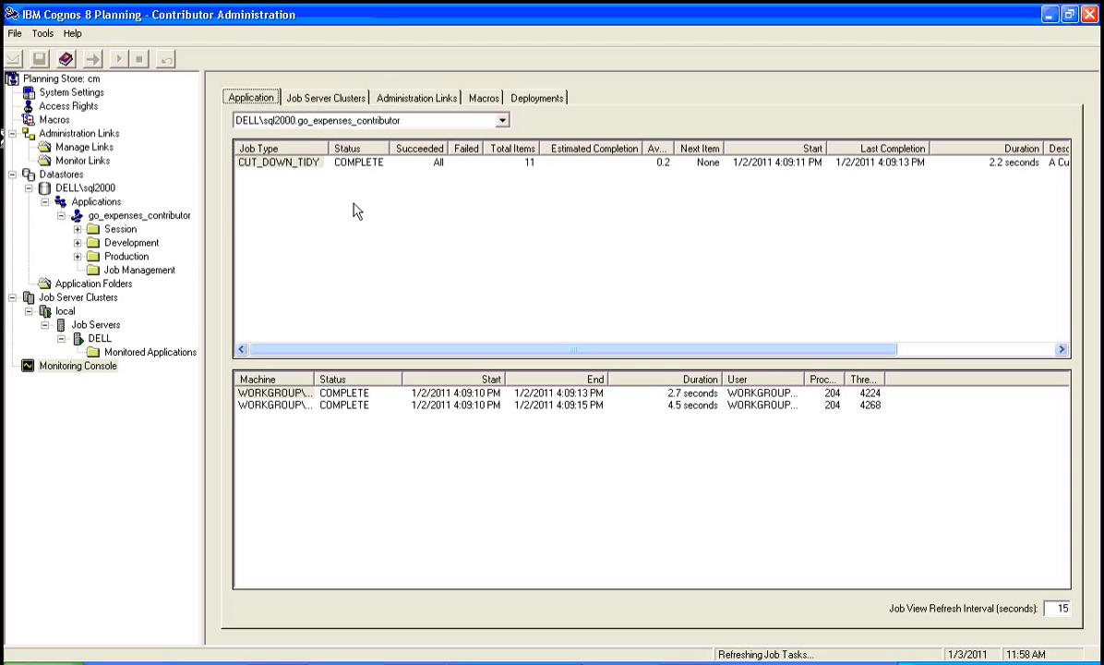
key("ctrl+Tab")
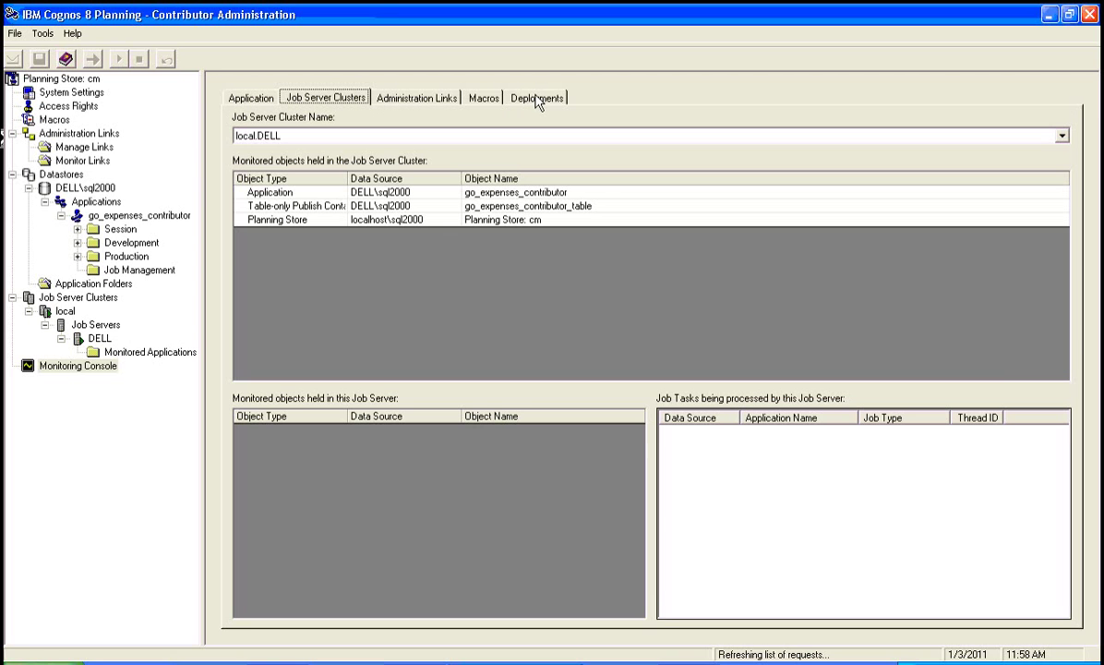
left_click(538, 103)
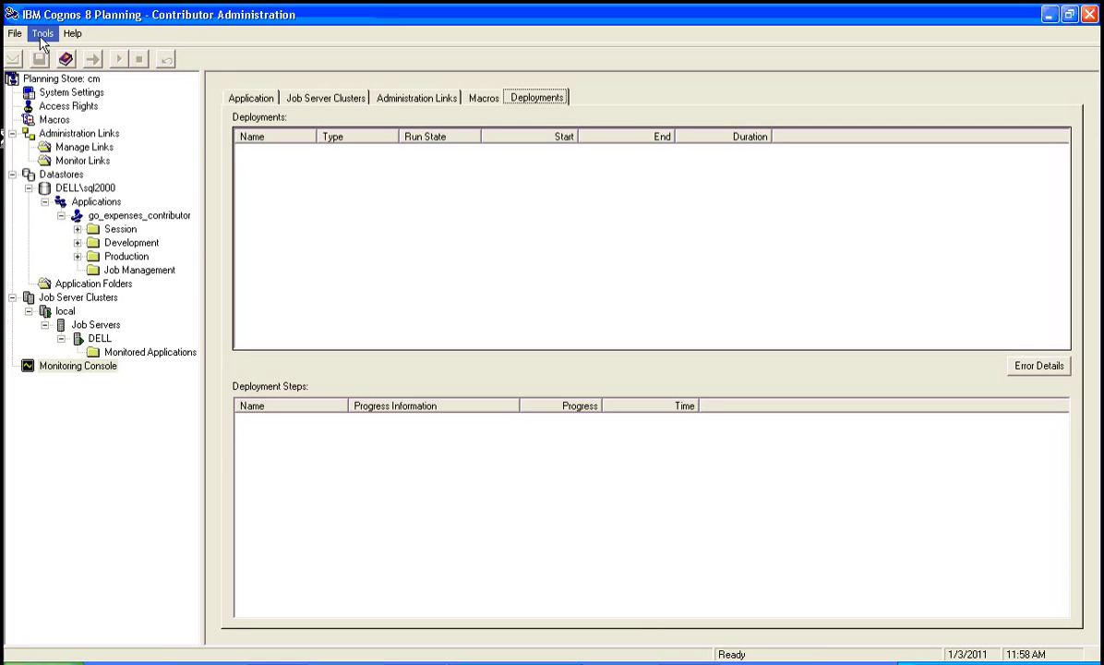
left_click(39, 33)
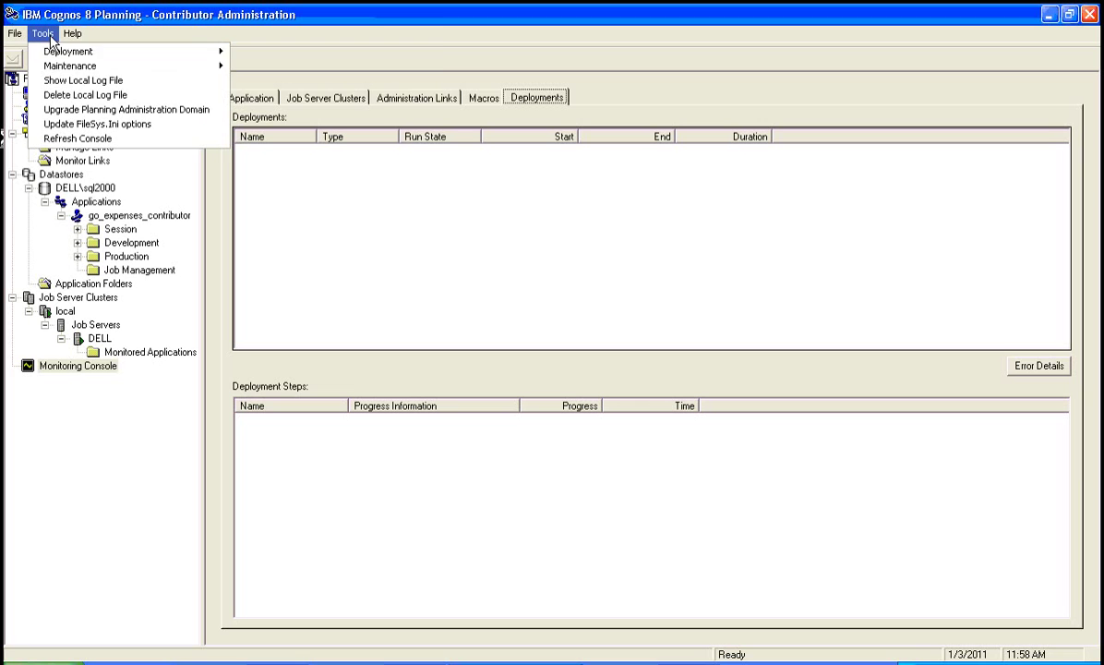
mouse_move(68, 50)
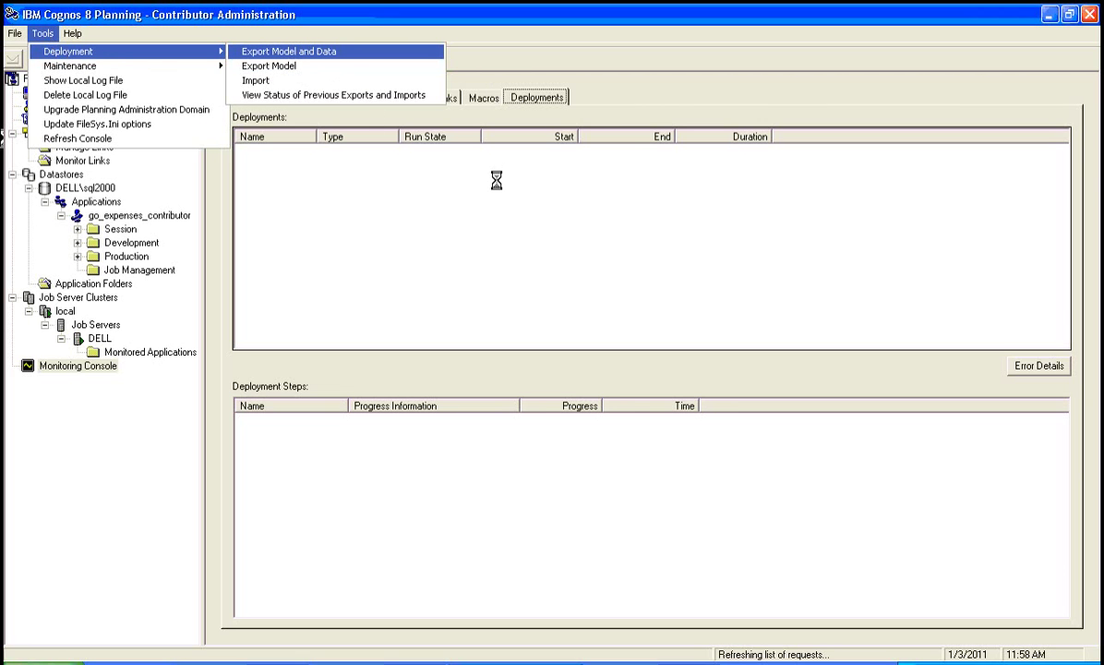
left_click(448, 170)
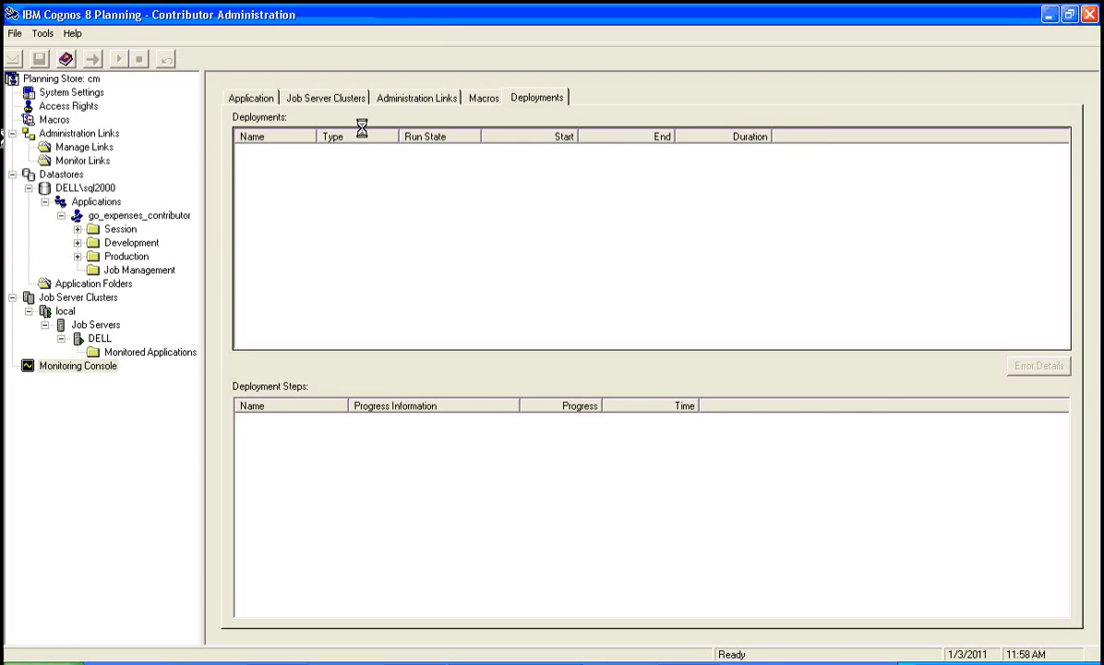
- Inspect the completed CUT_DOWN_TIDY application job, then the Job Server Clusters, Administration Links and Macros monitors
left_click(246, 98)
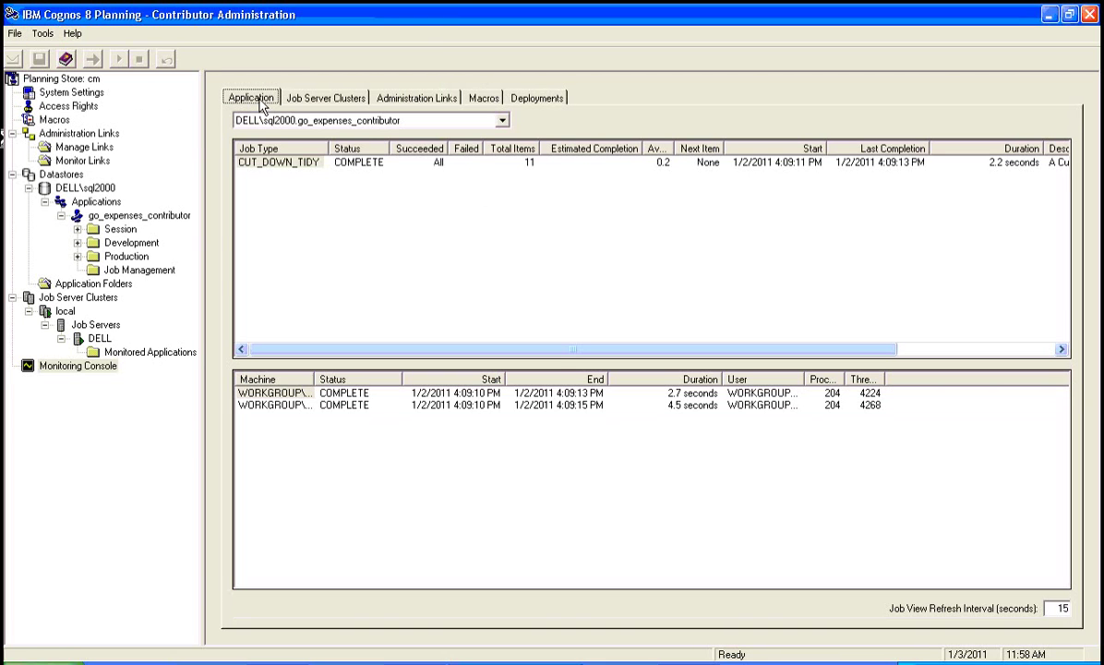
left_click(363, 121)
left_click(300, 162)
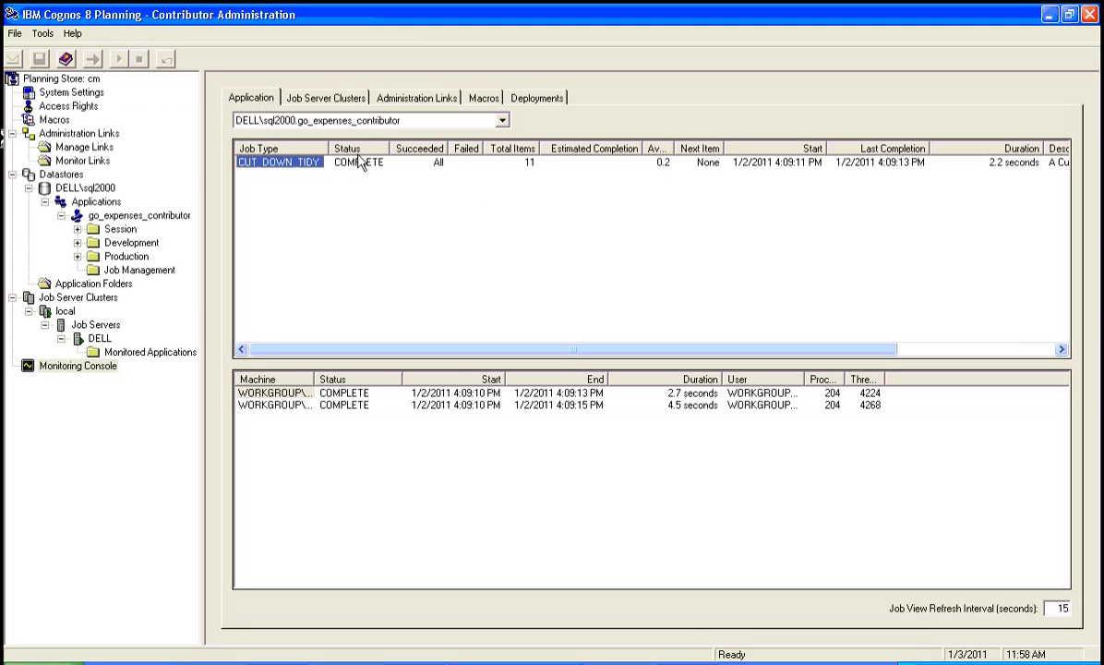
left_click(312, 98)
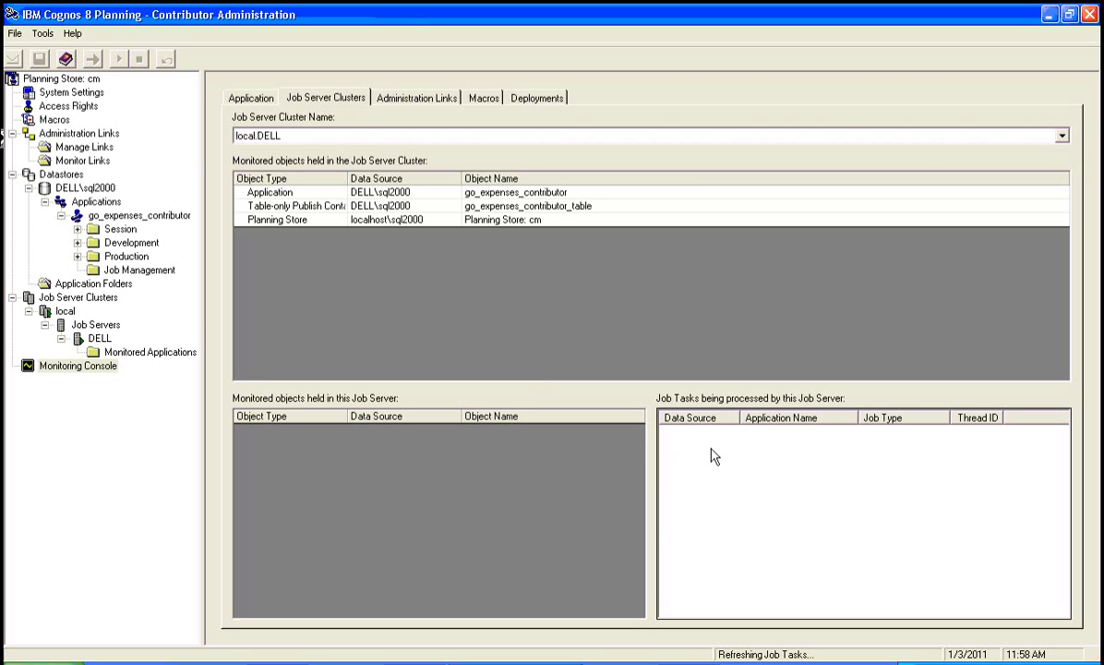
left_click(403, 96)
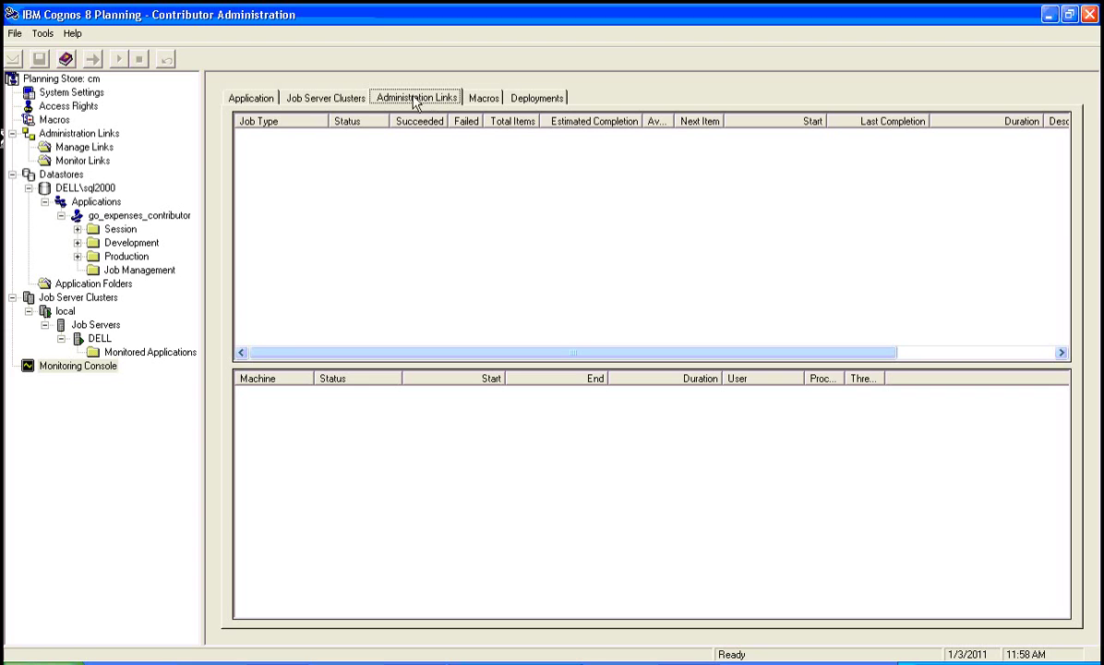
left_click(484, 98)
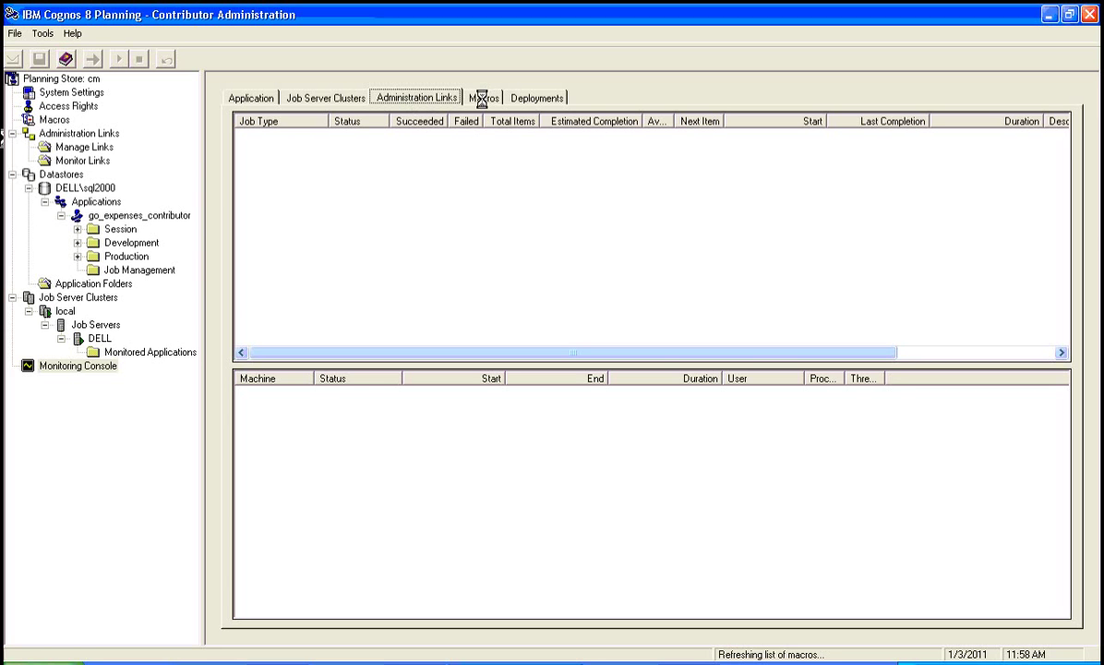